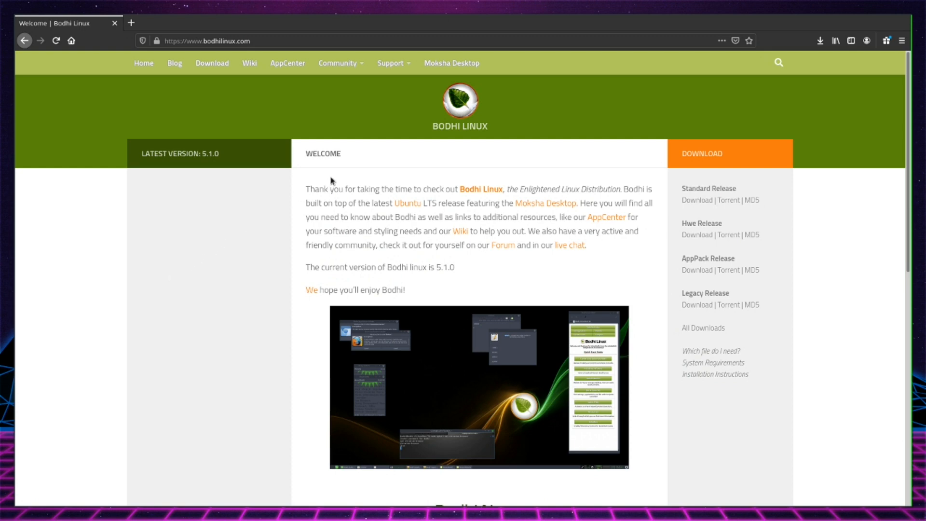
Examine the Bodhi Linux home page, including its welcome text and the Standard Release download options
left_click_drag(431, 126, 487, 125)
left_click(485, 149)
scroll(519, 226, "down", 5)
scroll(516, 227, "up", 5)
left_click_drag(680, 192, 765, 206)
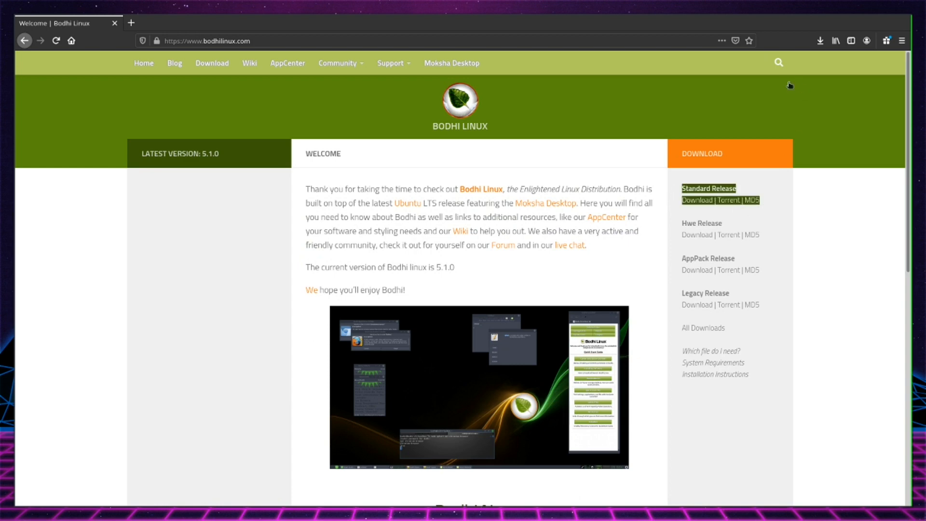
left_click(593, 279)
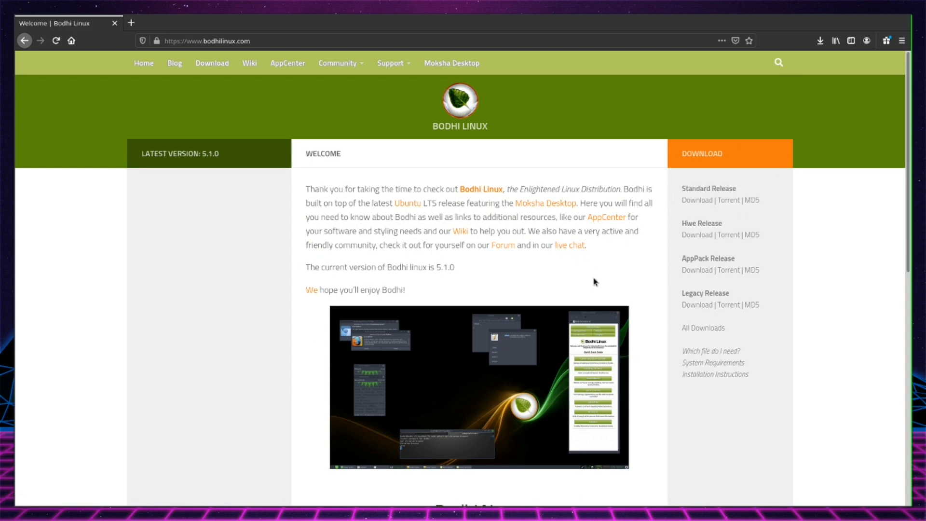
scroll(554, 274, "down", 4)
scroll(552, 270, "up", 4)
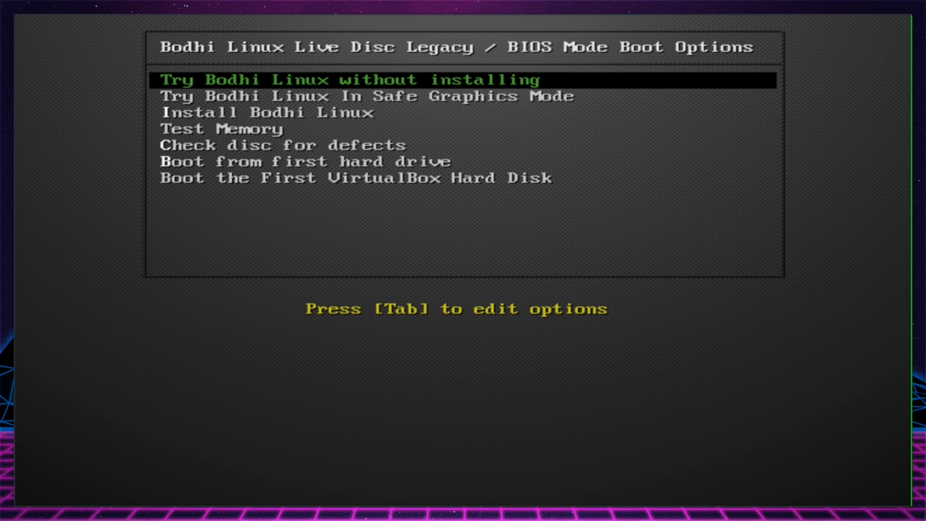
Go through the live disc's boot options, from trying Bodhi Linux to booting the VirtualBox hard disk
key("Down")
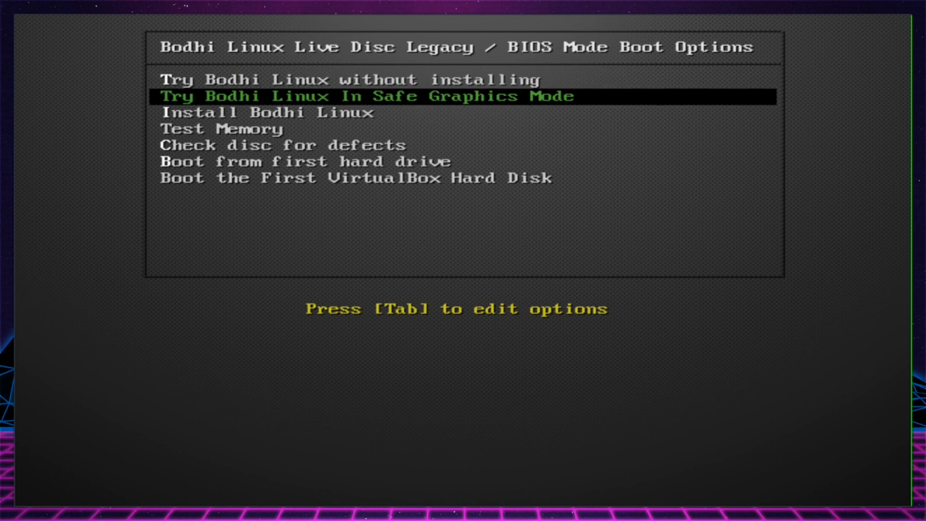
key("Down")
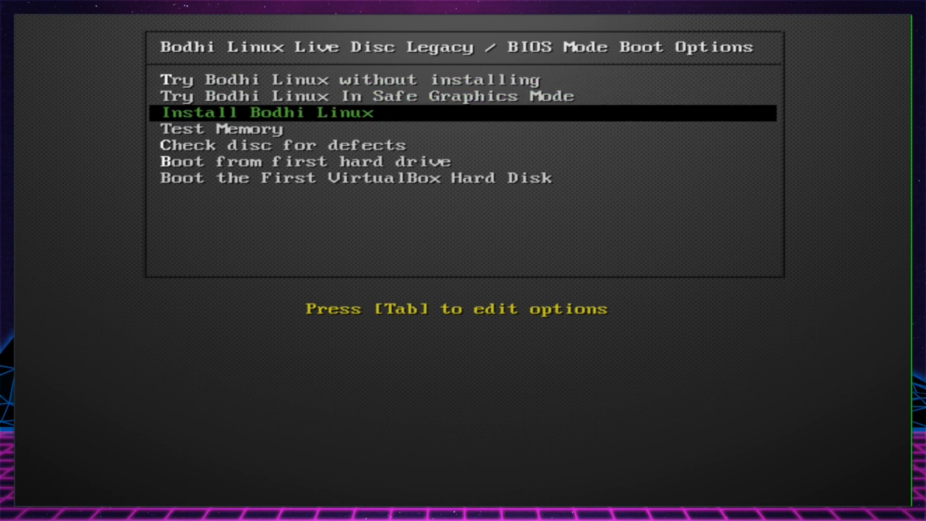
key("Down")
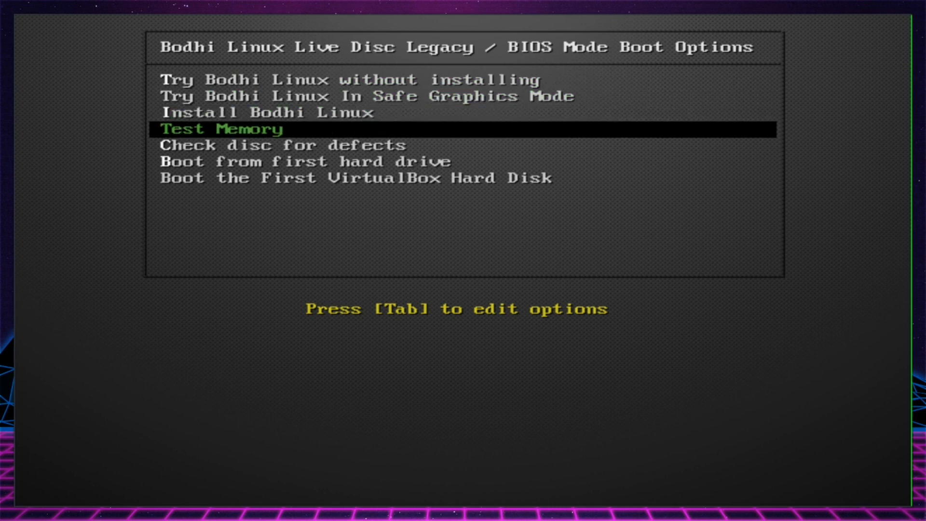
key("Down")
key("Down")
key("Down")
key("Up")
key("Up")
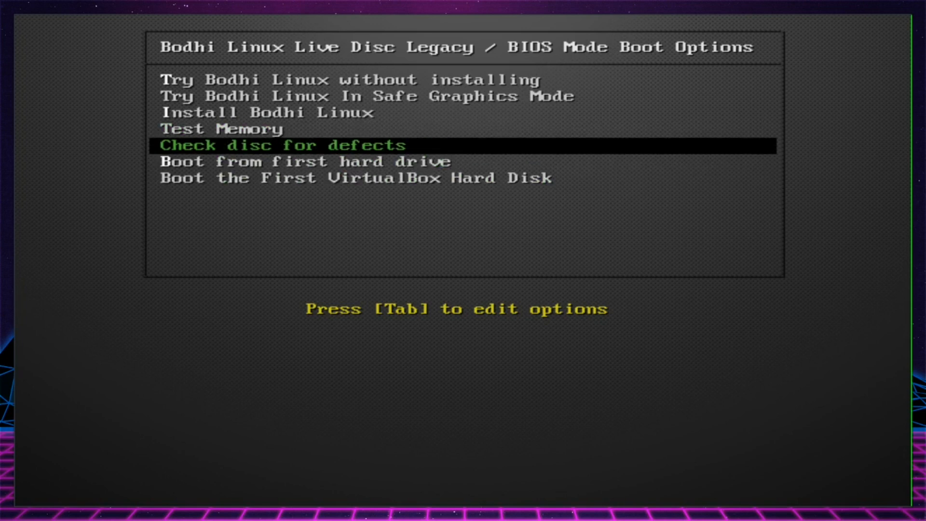
key("Down")
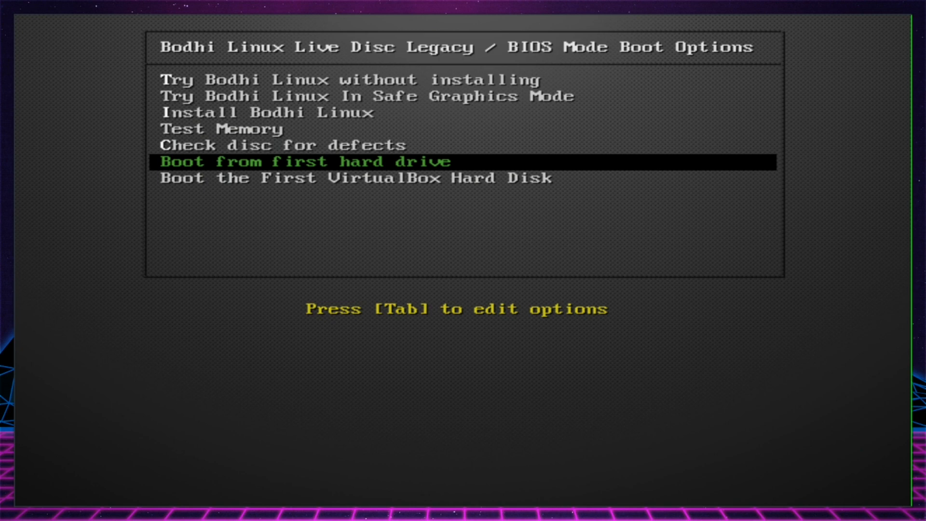
Boot the live disc with the Install Bodhi Linux option and dismiss the mouse pointer integration notice
key("Up")
key("Up")
key("Up")
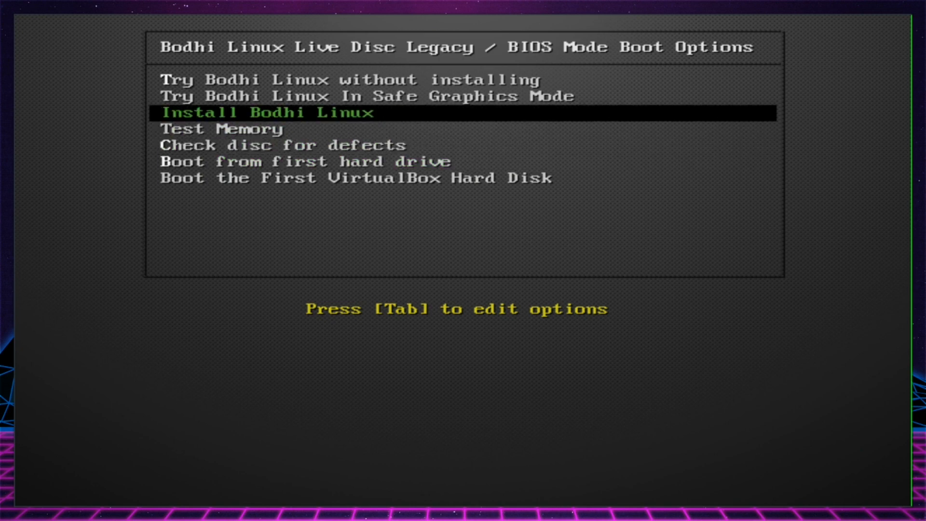
key("Return")
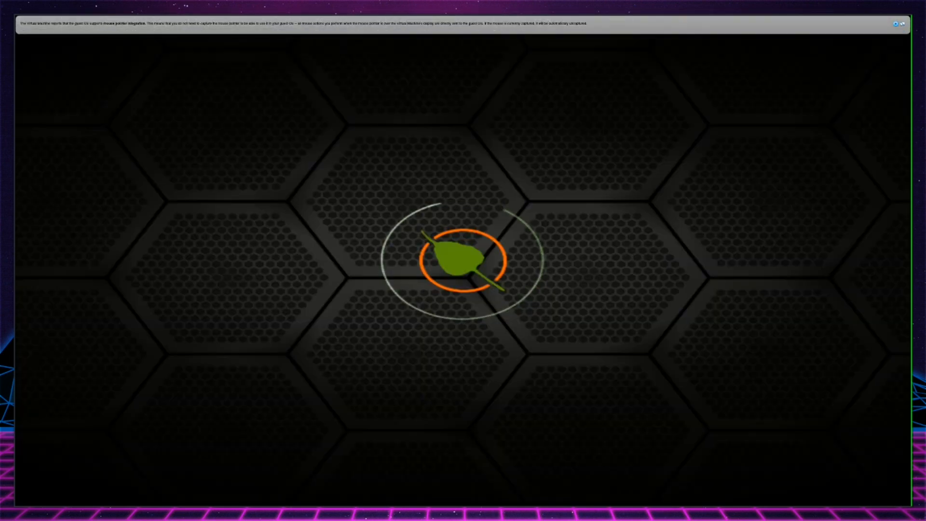
left_click(896, 24)
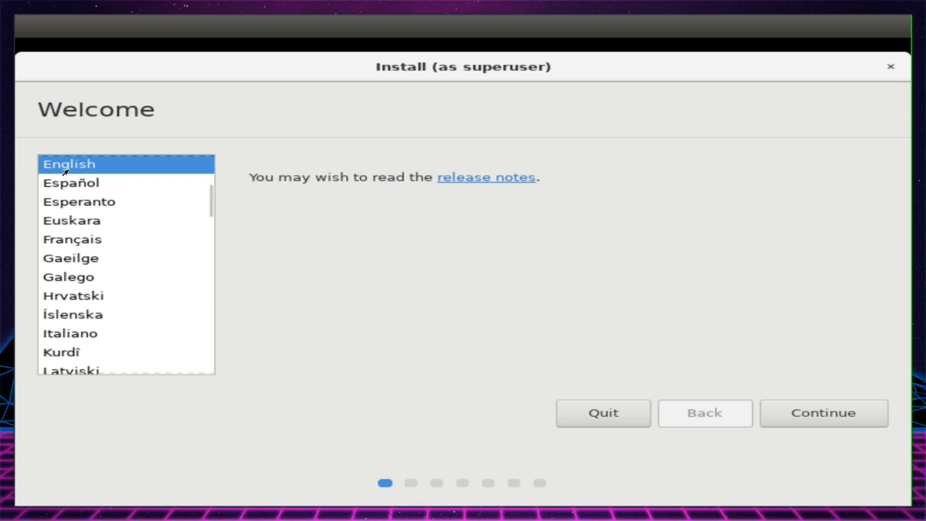
Accept English as the installer language and English (US) as the keyboard layout, testing the keyboard with "abcd"
left_click(831, 415)
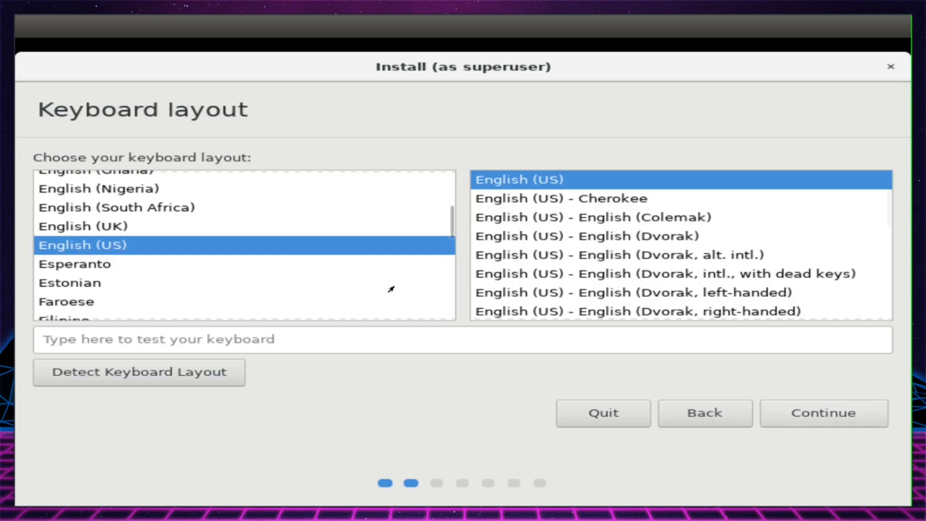
left_click(342, 346)
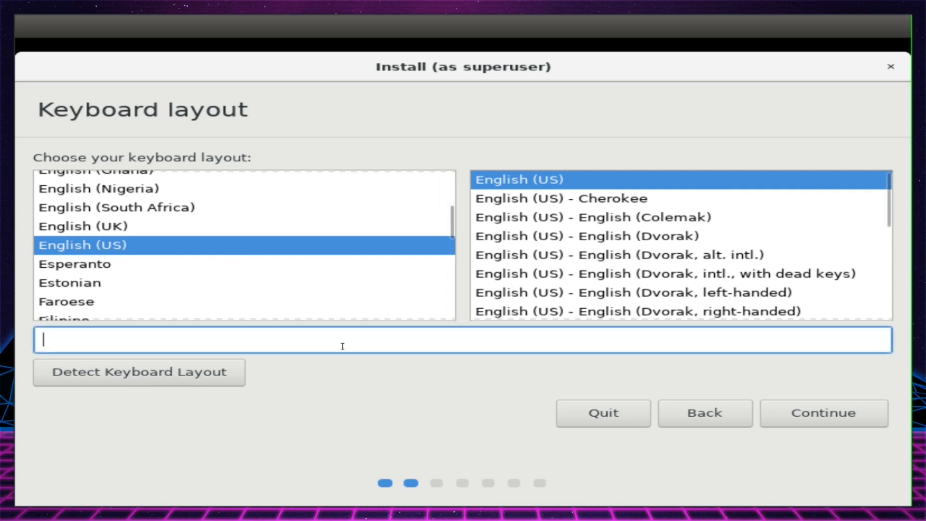
type("abcd")
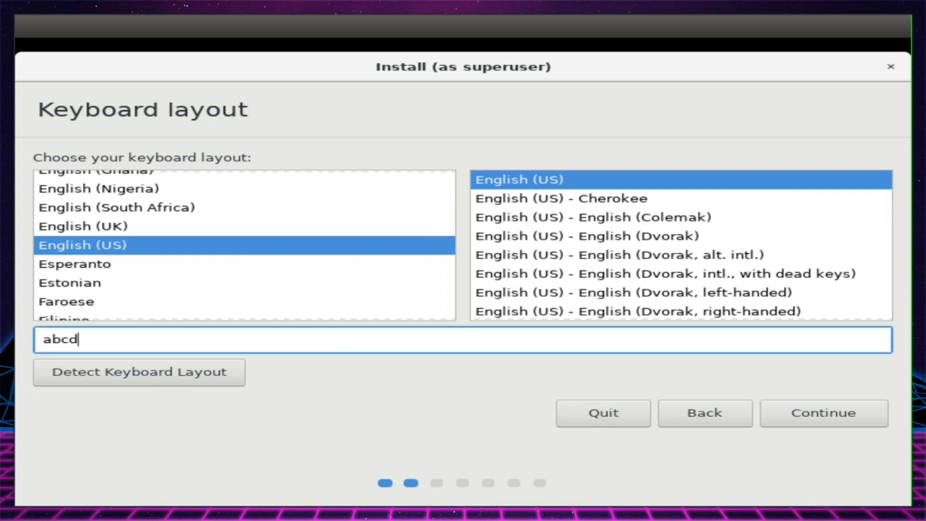
left_click(809, 427)
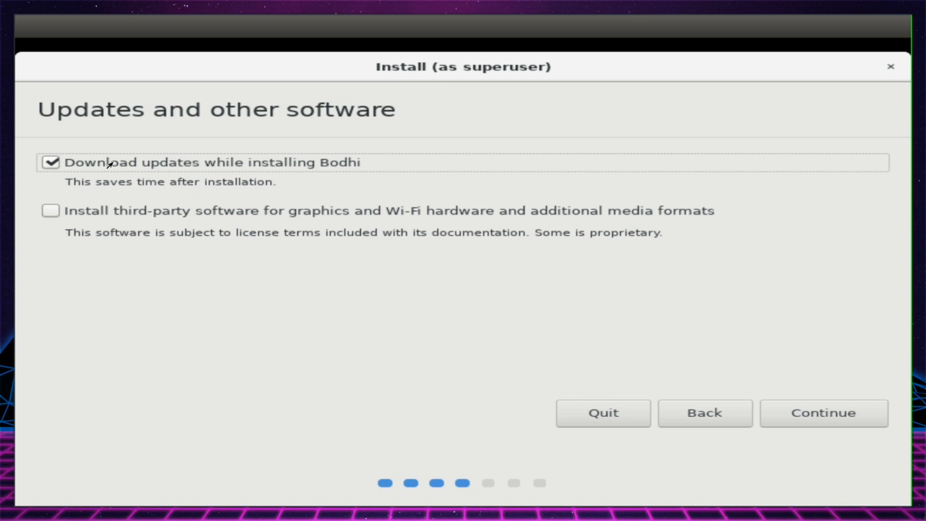
Start an installation that downloads updates and erases the disk, and approve writing the partition changes
left_click(818, 412)
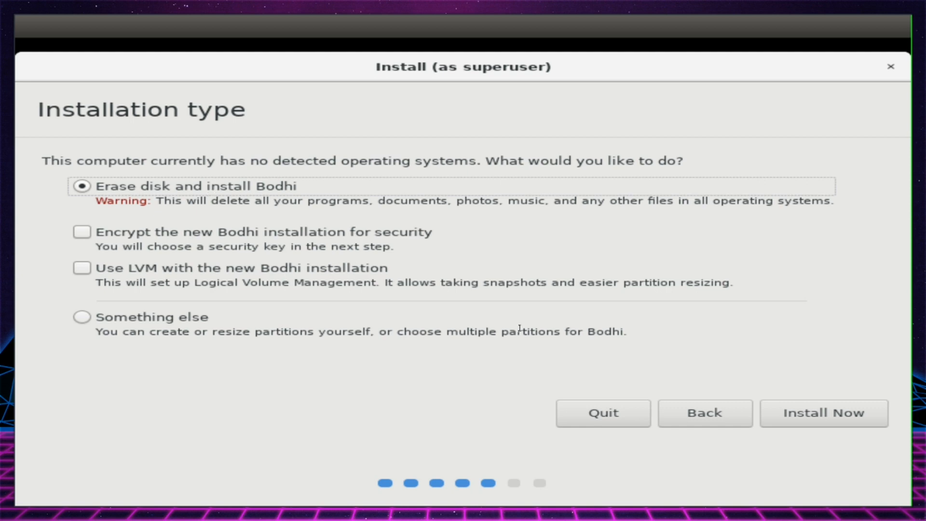
left_click(811, 418)
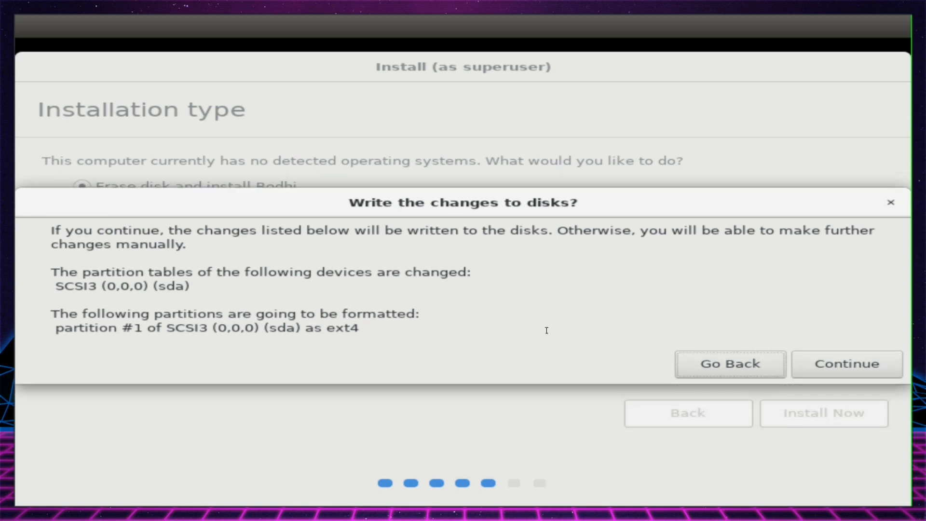
left_click_drag(362, 329, 314, 329)
left_click(369, 328)
left_click(847, 366)
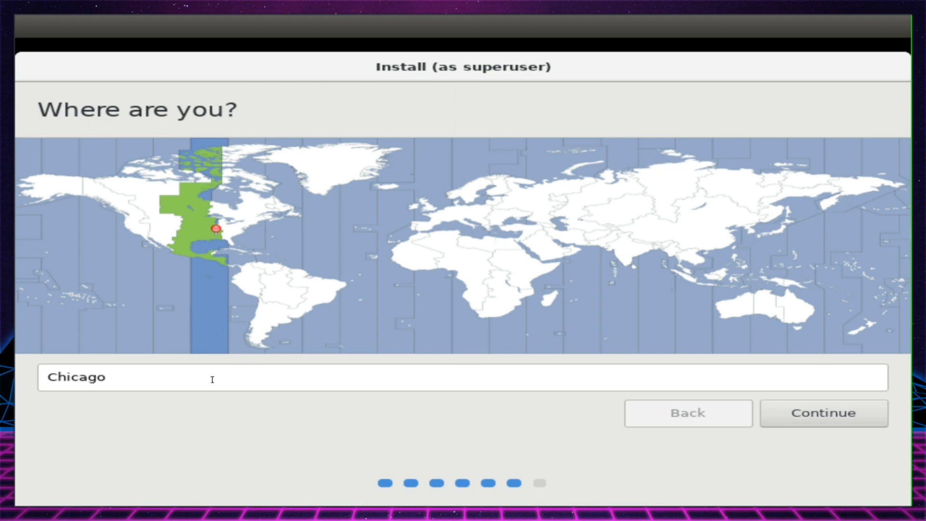
Accept Chicago as the location and set both the name and the username to linuxdaily
left_click(794, 420)
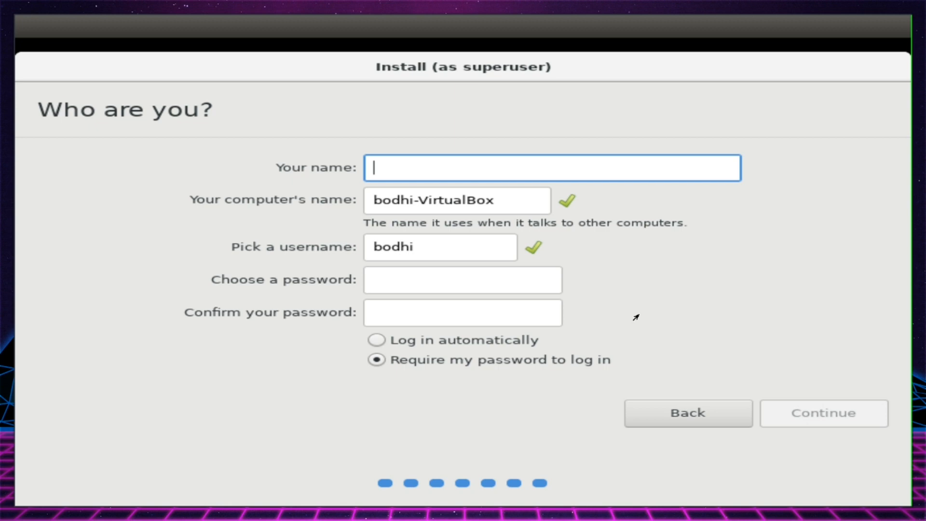
type("linuxdaily")
key("Tab")
key("Tab")
key("Tab")
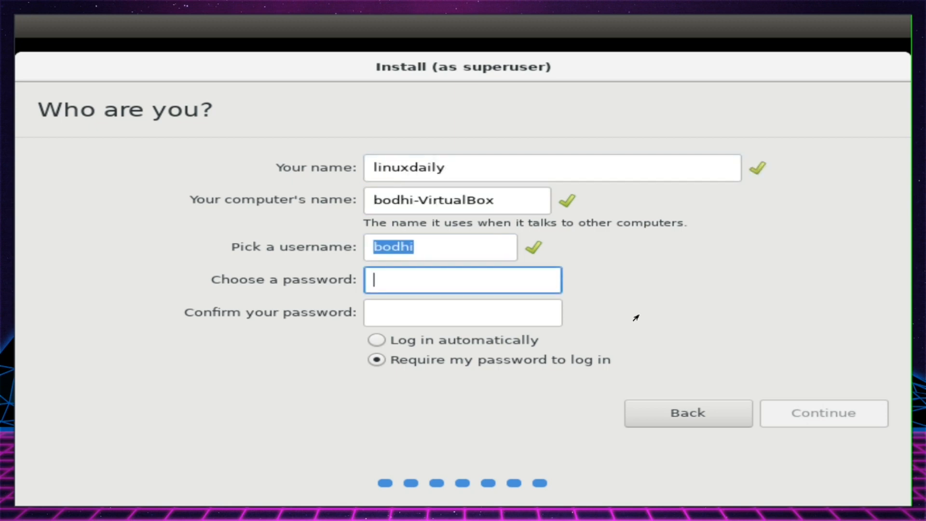
left_click(455, 249)
double_click(455, 249)
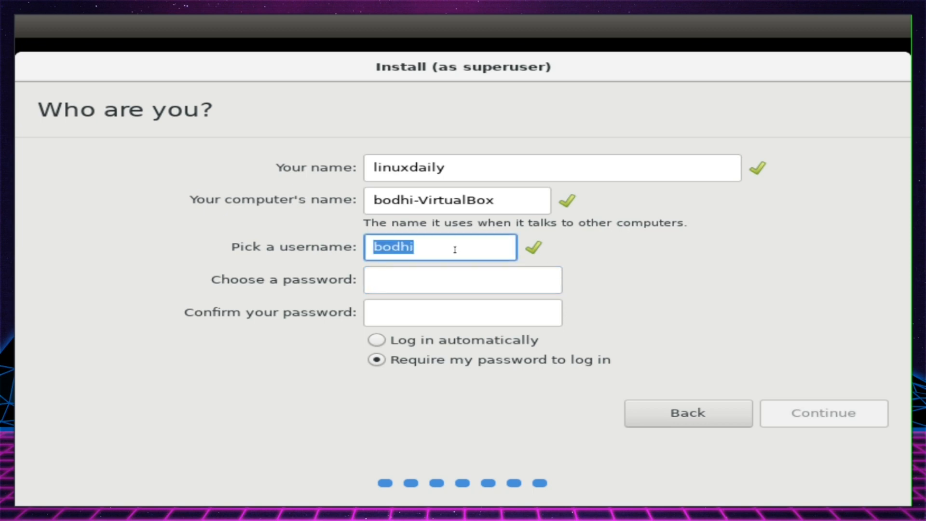
type("linuxdaily")
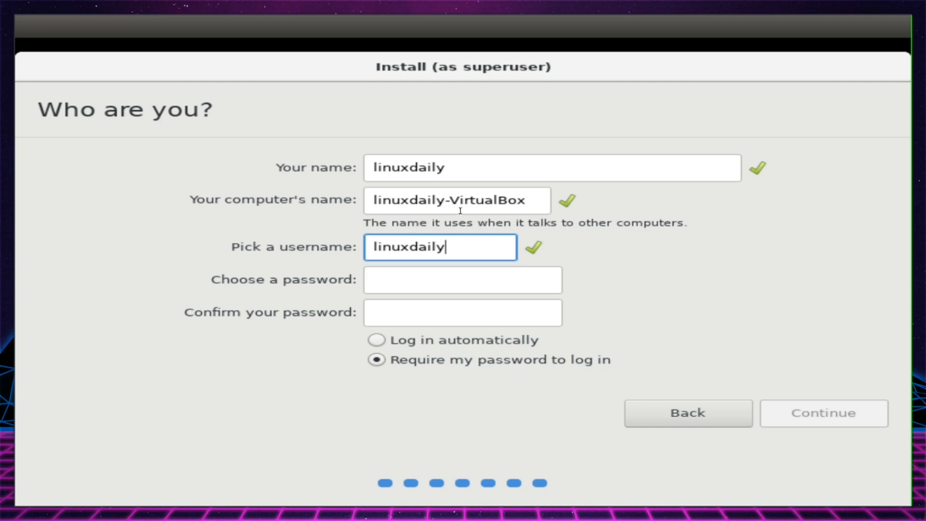
Keep the computer's name linuxdaily-VirtualBox, enter and confirm the account password, and continue the installation
left_click(529, 199)
left_click(497, 200)
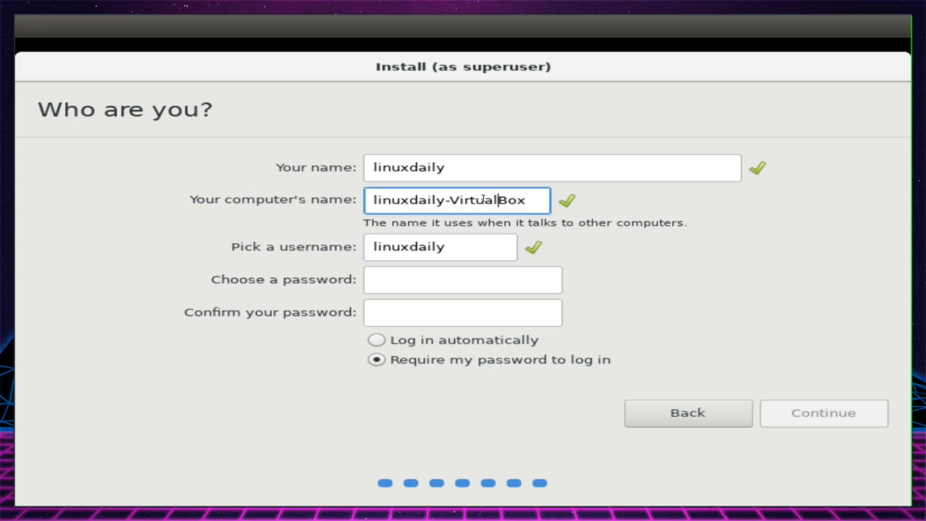
left_click(528, 202)
left_click(507, 275)
type("*****")
key("Tab")
type("*****")
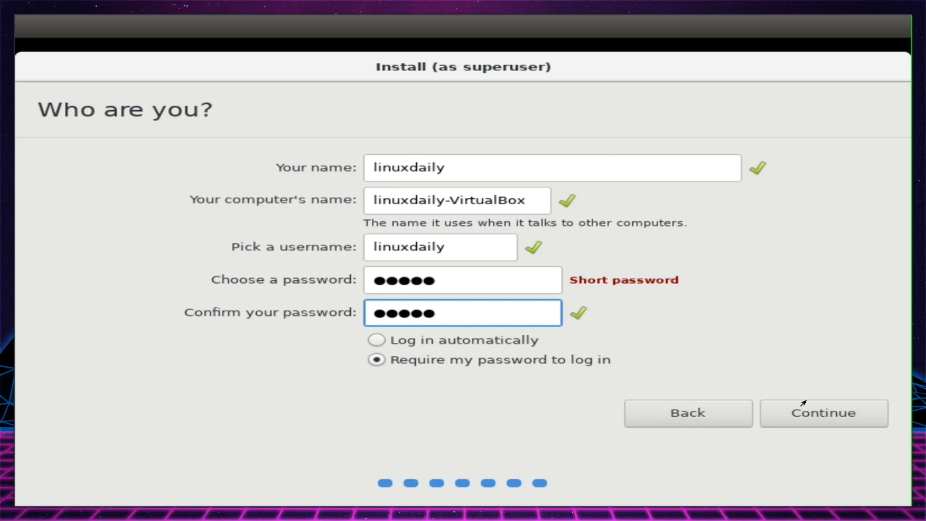
left_click(824, 409)
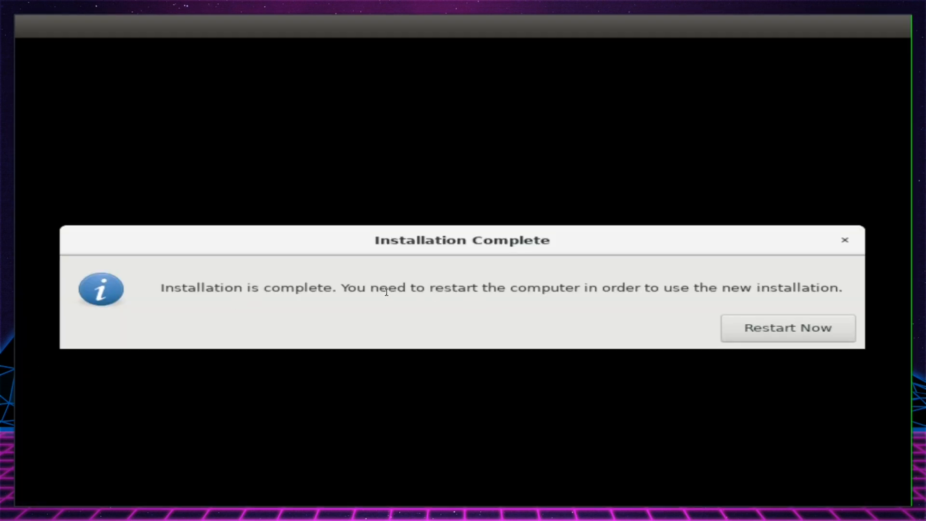
Restart into the new installation and log in to the linuxdaily account with its password
left_click(768, 329)
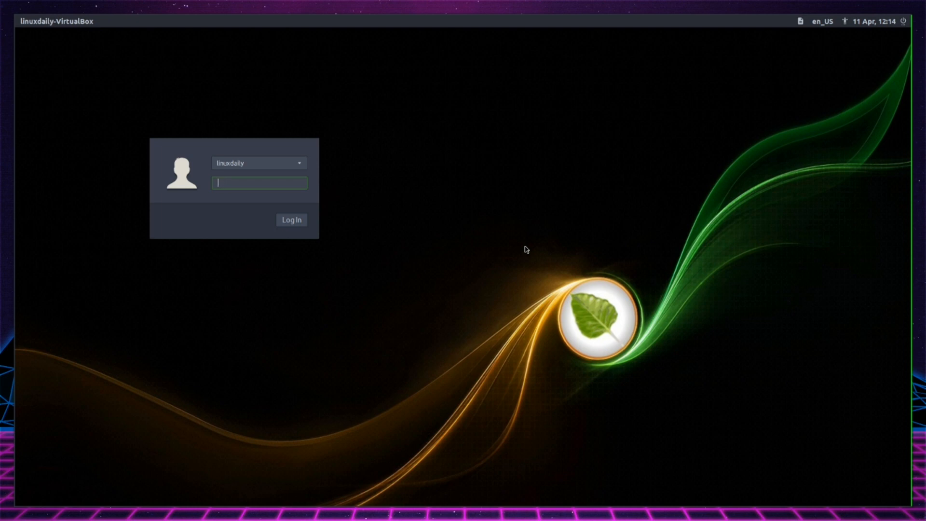
key("Return")
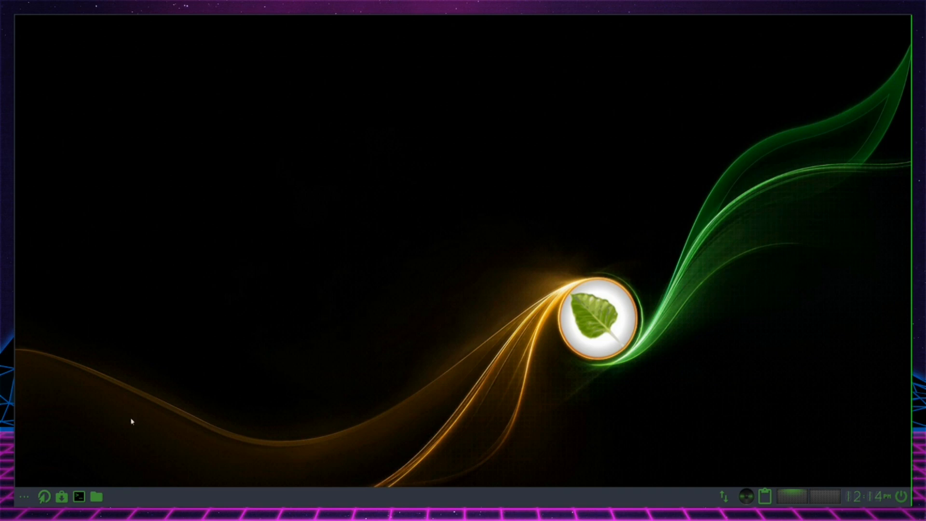
Open the ARandR screen layout editor, move its window around the desktop, and close it
left_click(24, 496)
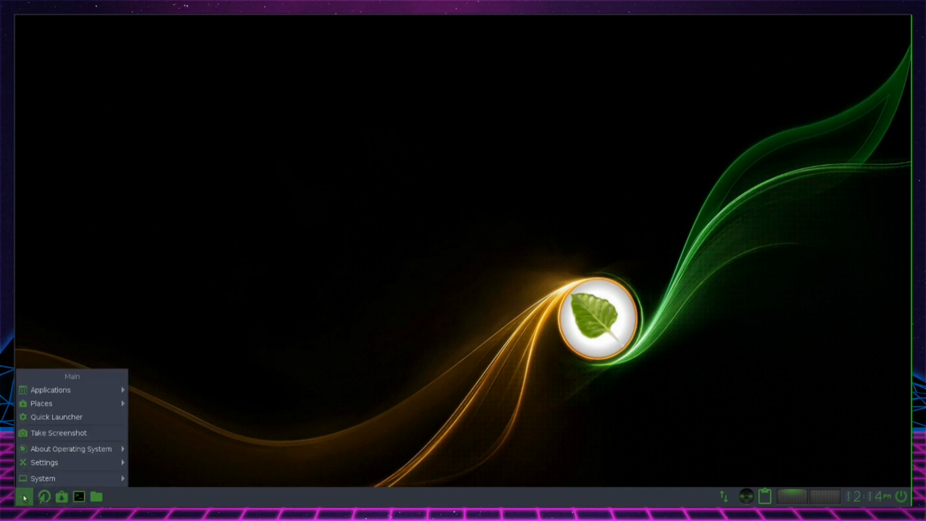
mouse_move(101, 396)
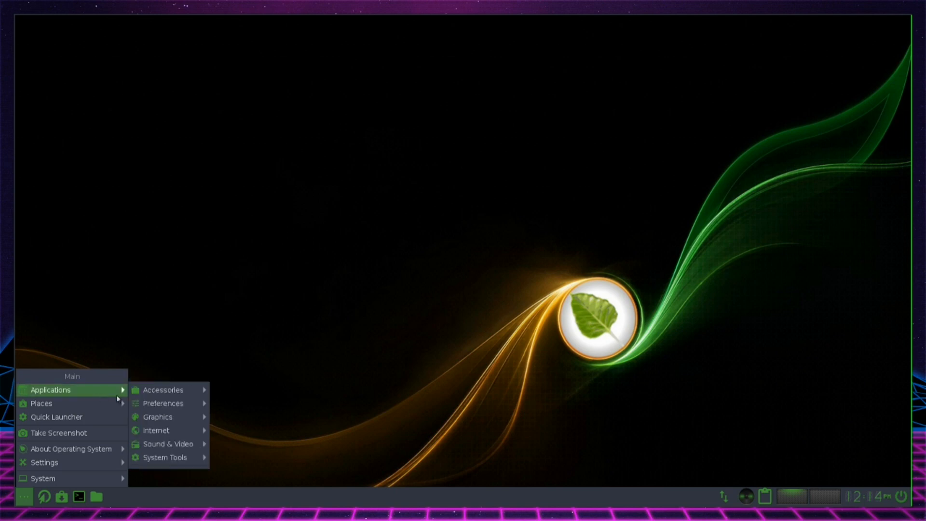
mouse_move(163, 395)
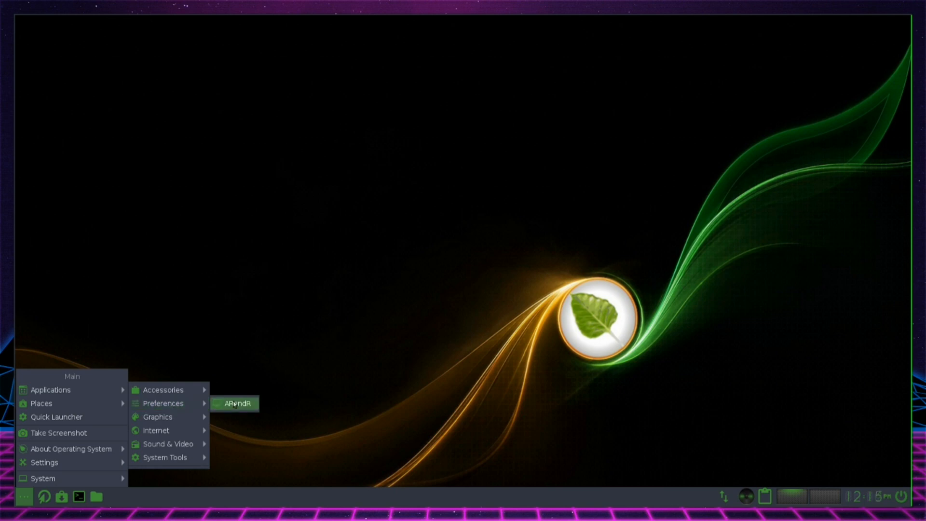
left_click(234, 404)
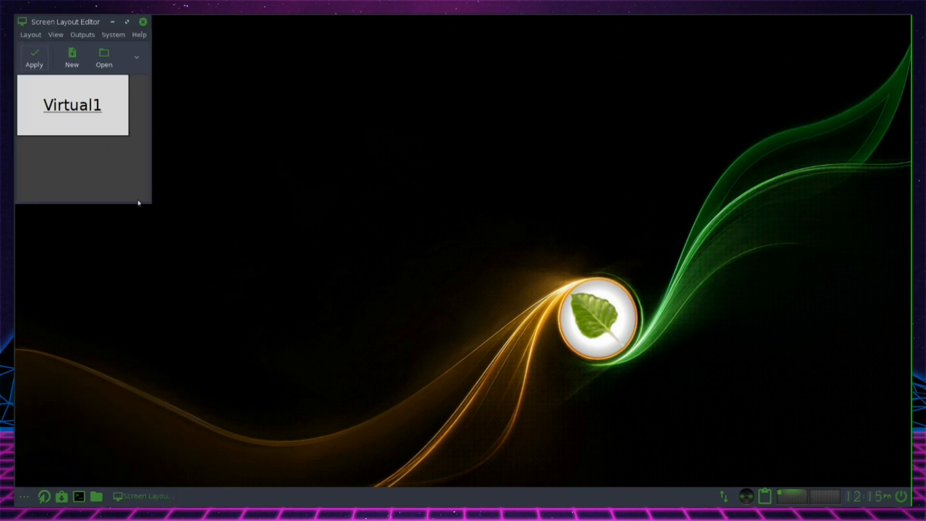
right_click(151, 205)
left_click(134, 139)
left_click_drag(94, 23, 265, 72)
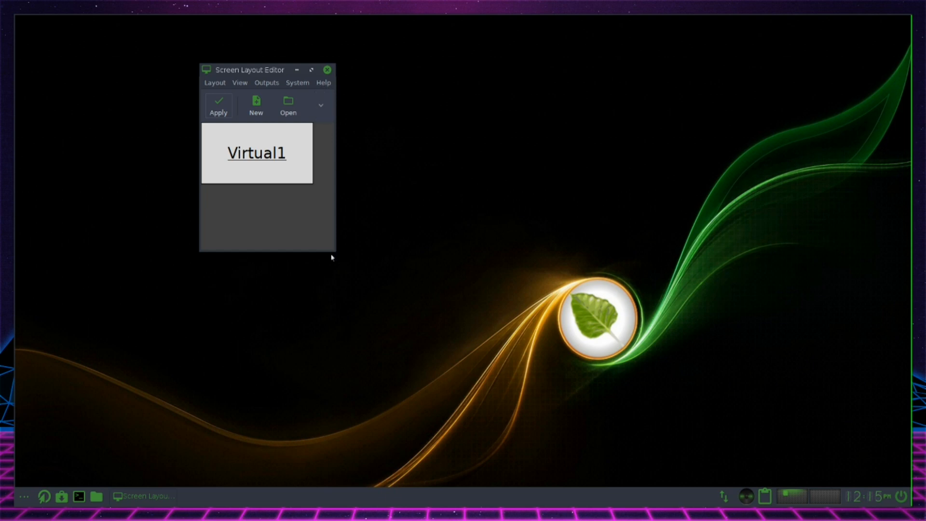
left_click_drag(247, 71, 308, 82)
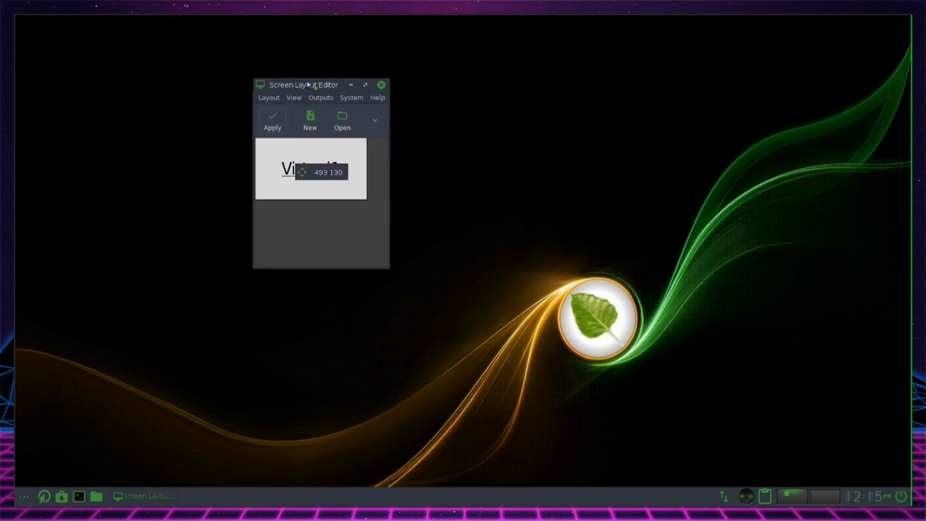
left_click(380, 81)
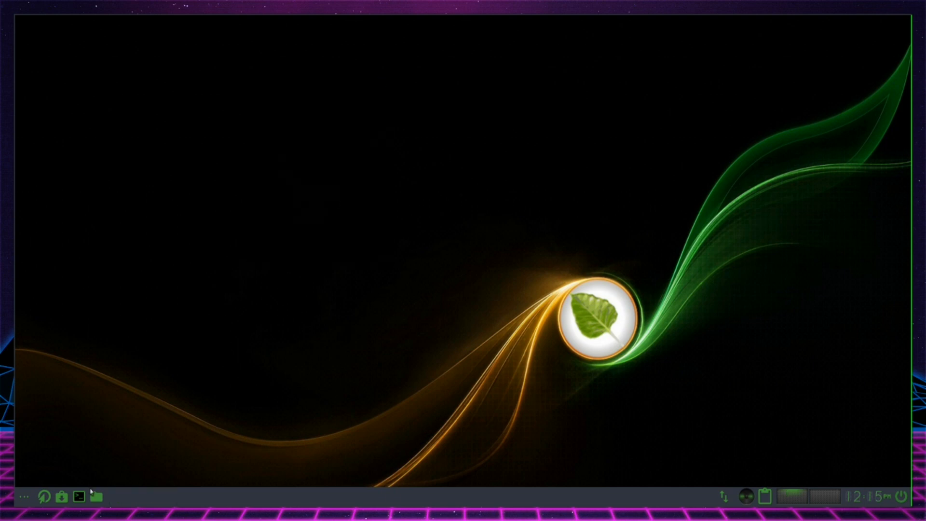
Launch the Web browser from the installed Internet applications and shift its window slightly on the desktop
left_click(24, 502)
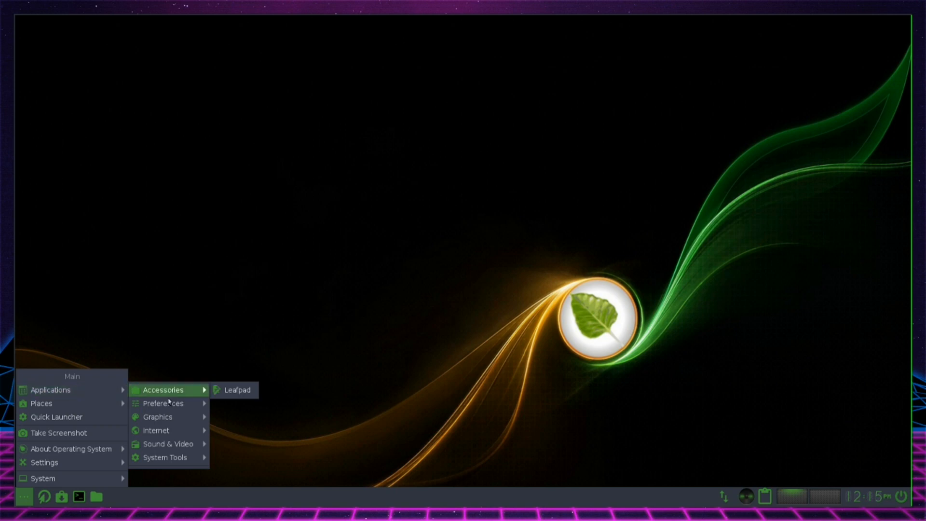
mouse_move(175, 418)
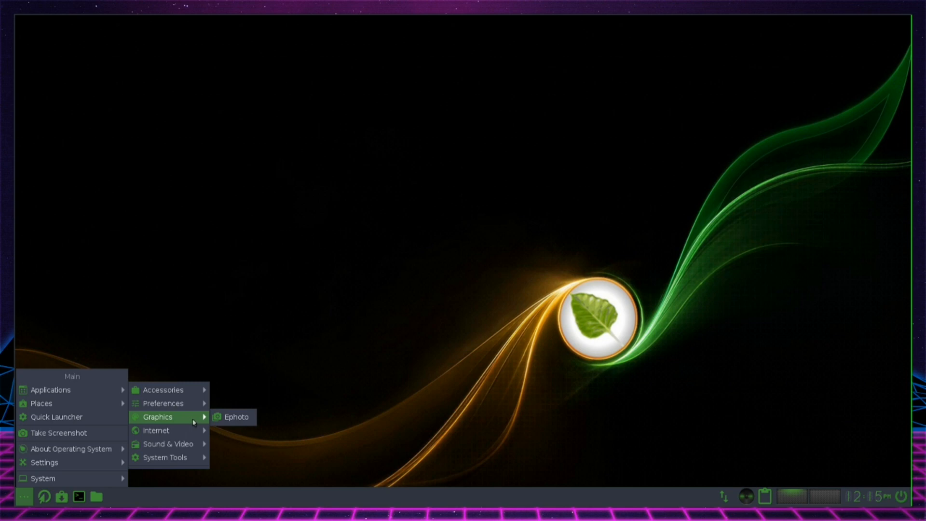
mouse_move(196, 430)
left_click(232, 431)
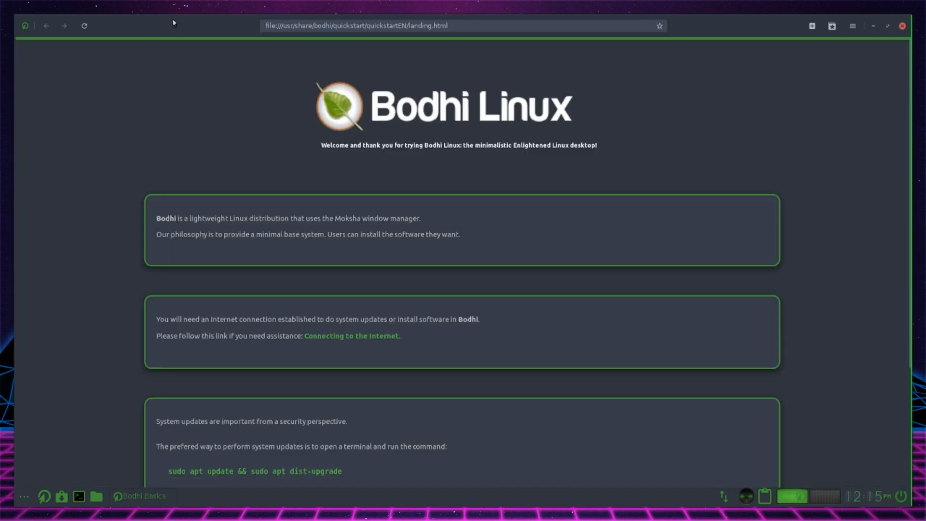
mouse_move(174, 23)
left_mouse_down()
mouse_move(180, 59)
mouse_move(178, 24)
left_mouse_up()
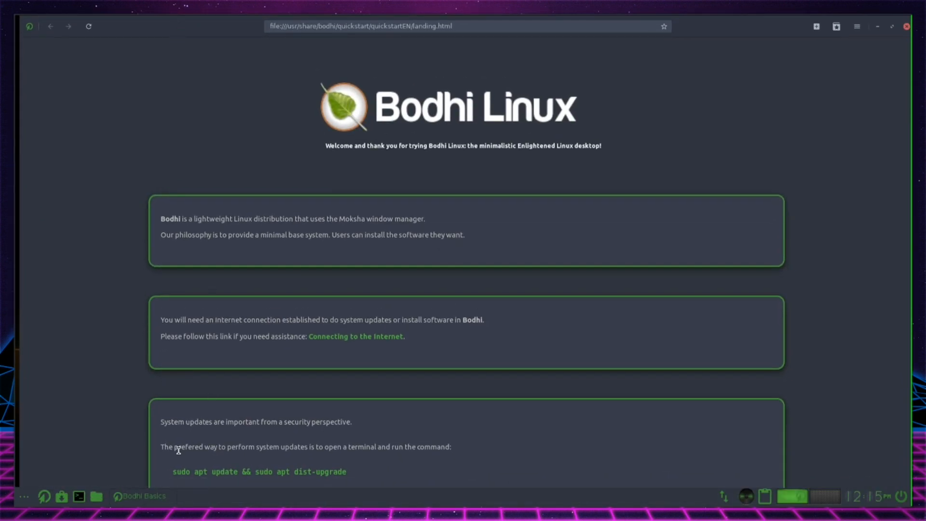
Look through the Bodhi Linux quick start landing page from the welcome text to the help links, and close the browser
right_click(161, 497)
left_click(138, 407)
scroll(436, 203, "down", 3)
scroll(420, 145, "up", 2)
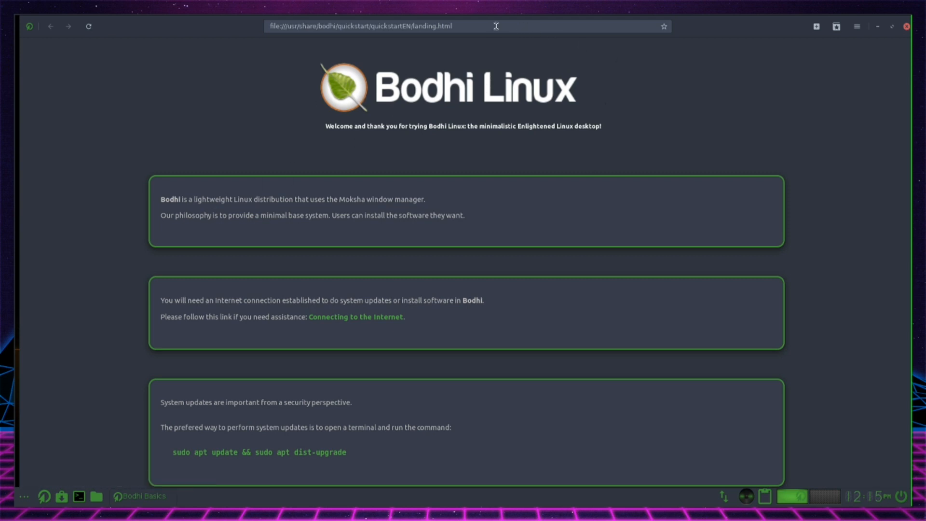
scroll(530, 258, "down", 3)
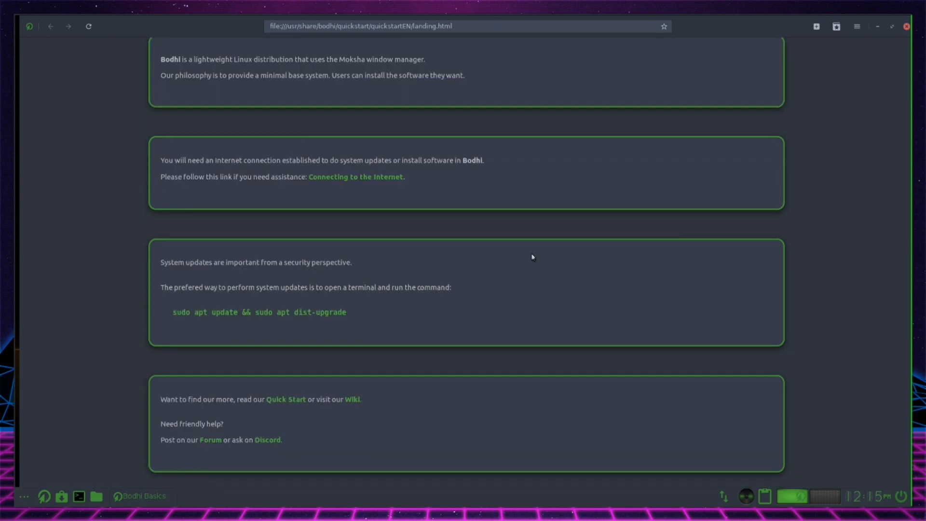
scroll(367, 277, "up", 3)
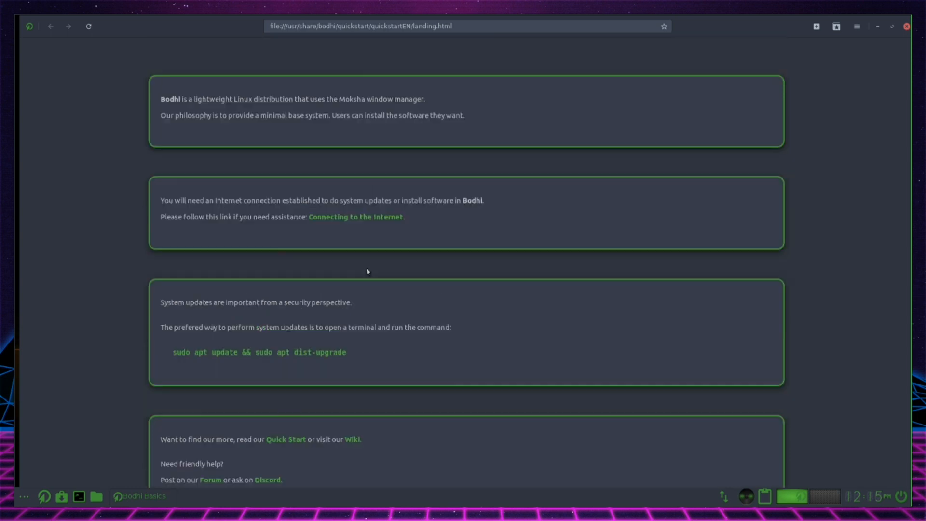
scroll(368, 269, "down", 2)
scroll(332, 256, "down", 1)
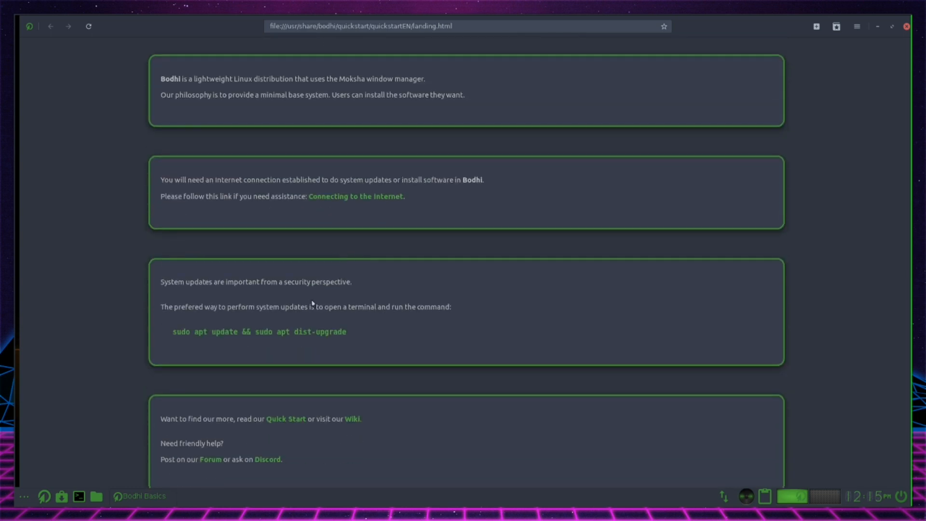
scroll(357, 340, "down", 1)
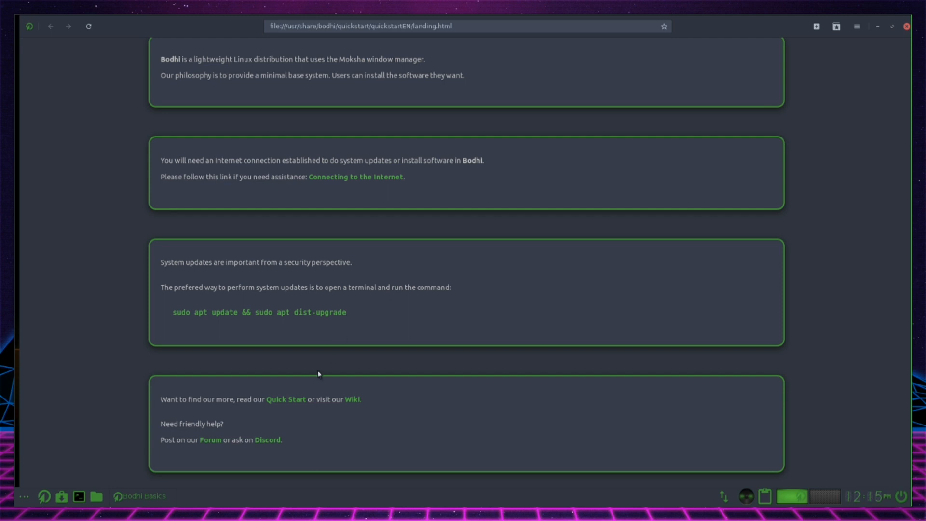
left_click(905, 26)
Launch PulseAudio Volume Control from the Sound & Video applications, view its output devices, and close it
left_click(26, 491)
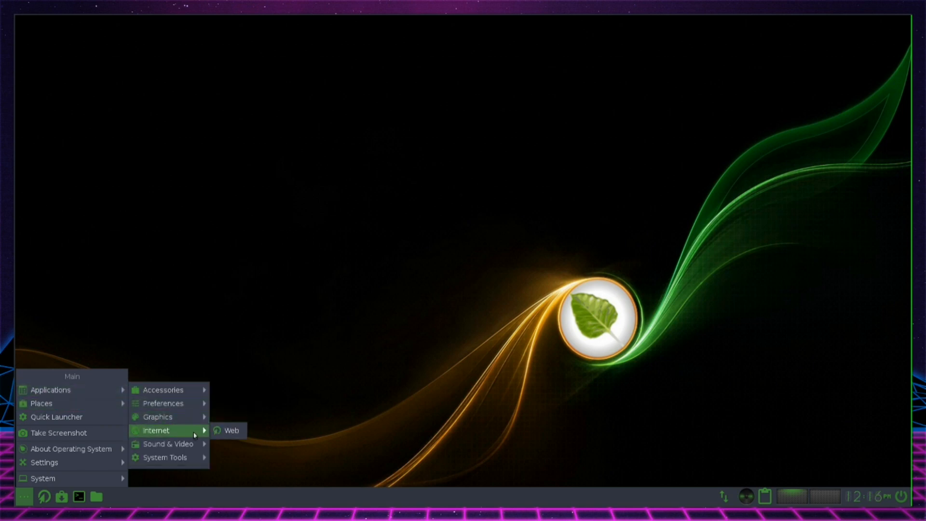
mouse_move(190, 446)
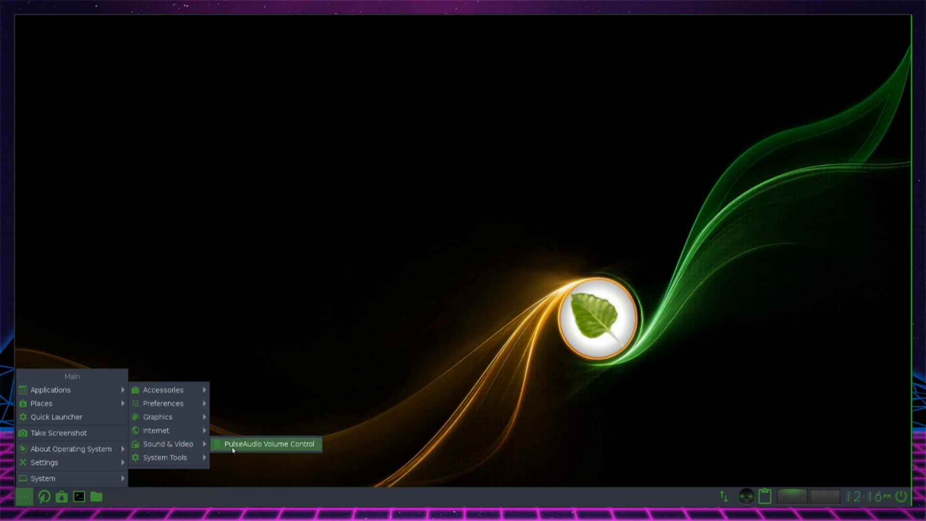
left_click(246, 179)
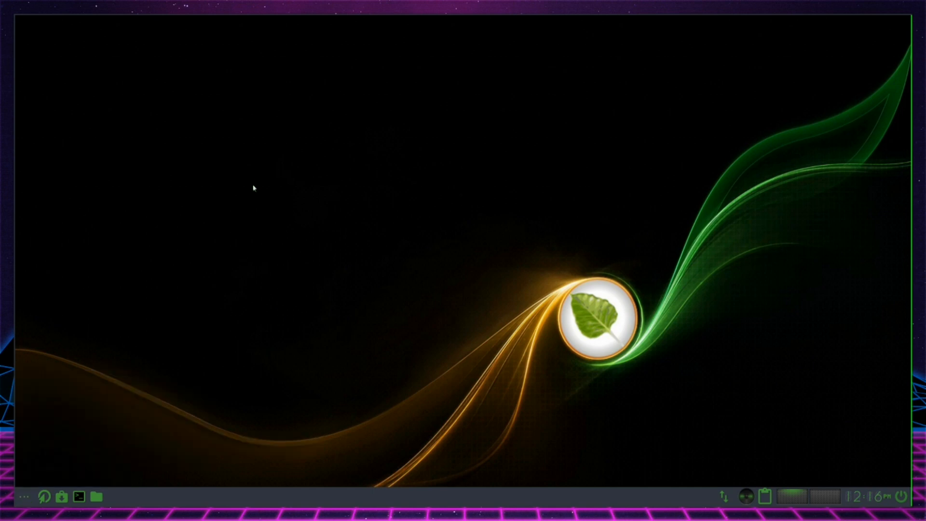
left_click(25, 496)
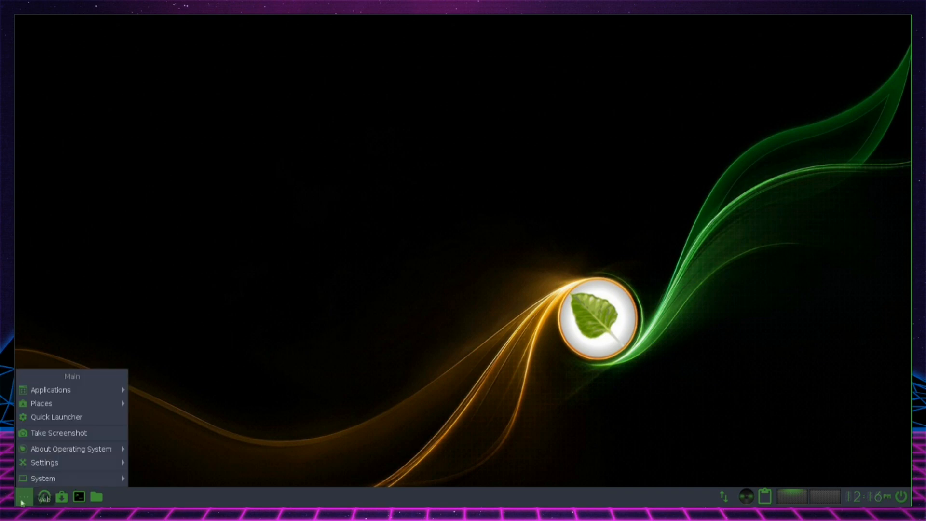
mouse_move(83, 453)
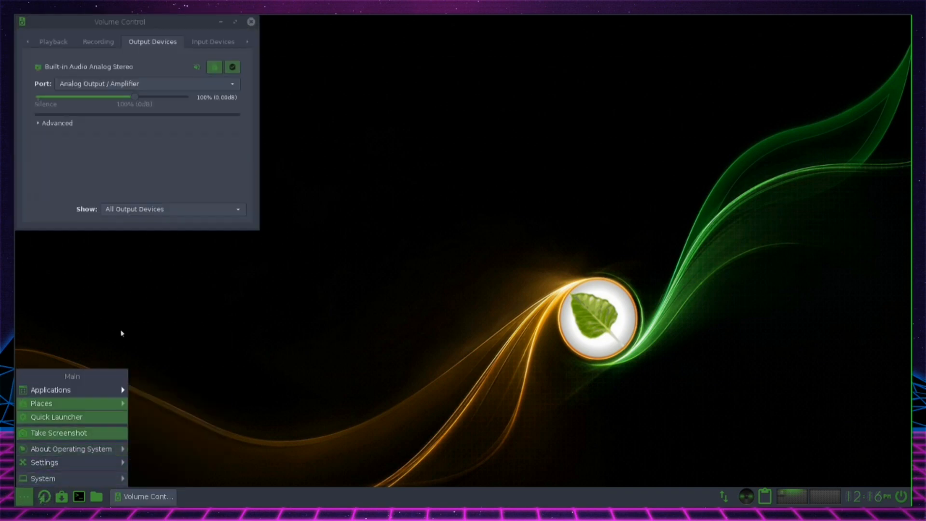
left_click(249, 23)
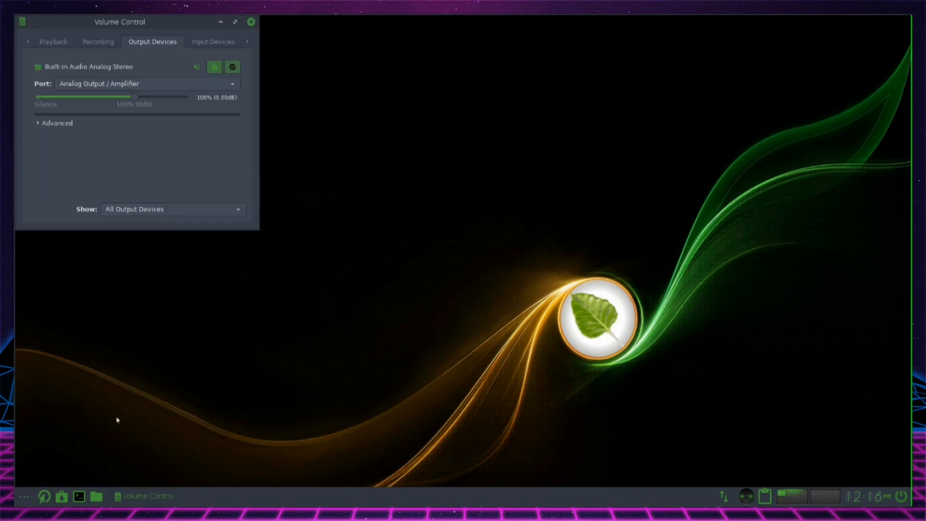
left_click(251, 22)
Review the System Tools applications and launch the Bodhi AppCenter
left_click(25, 496)
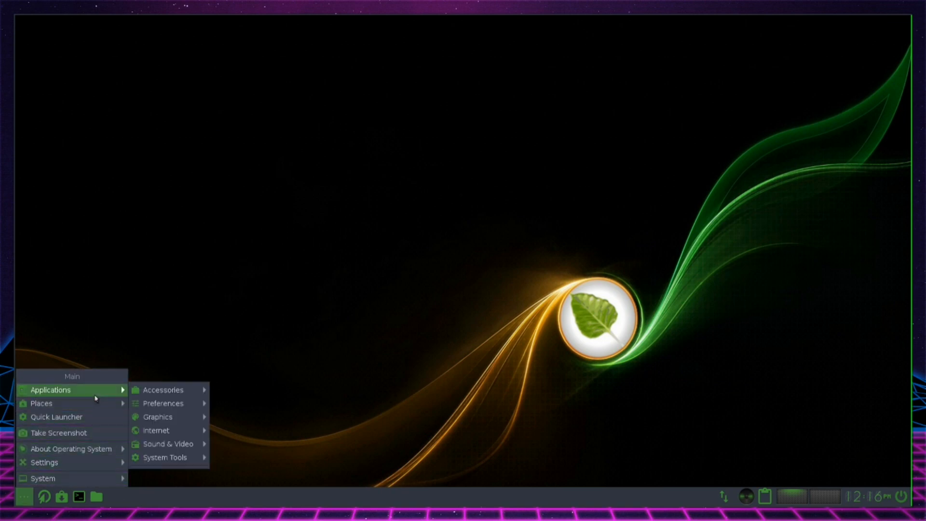
mouse_move(191, 459)
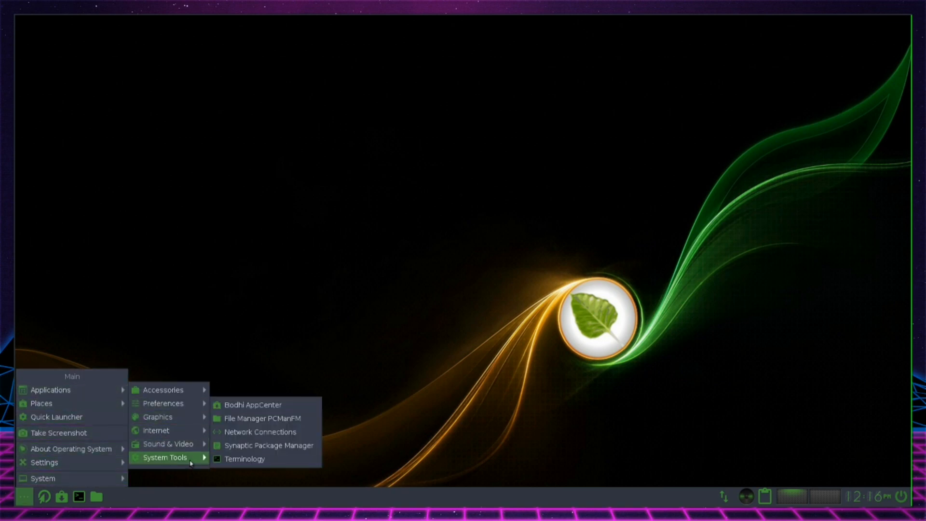
scroll(277, 461, "down", 2)
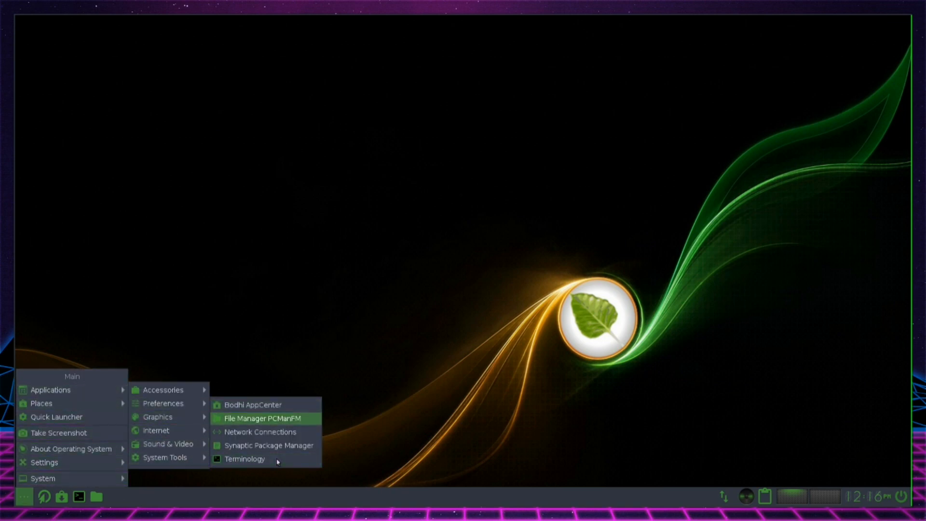
scroll(277, 461, "up", 1)
scroll(278, 462, "down", 1)
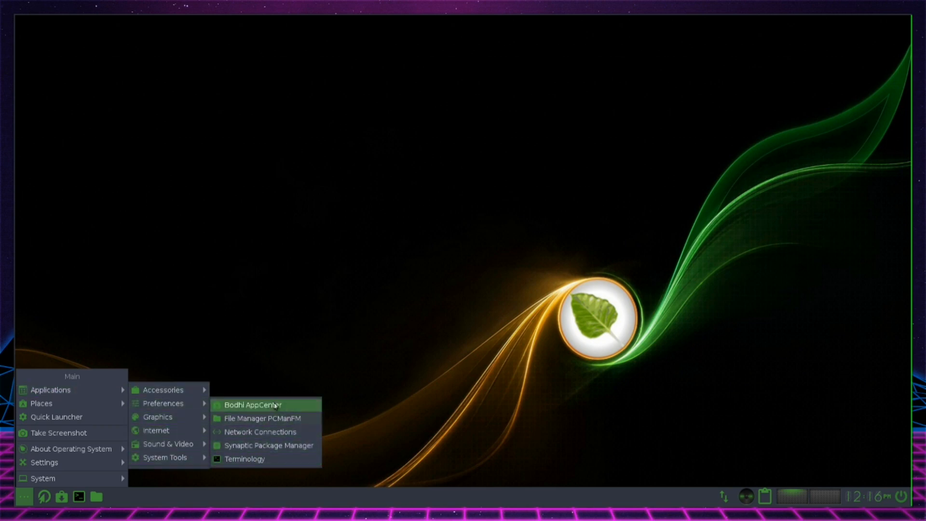
left_click(275, 405)
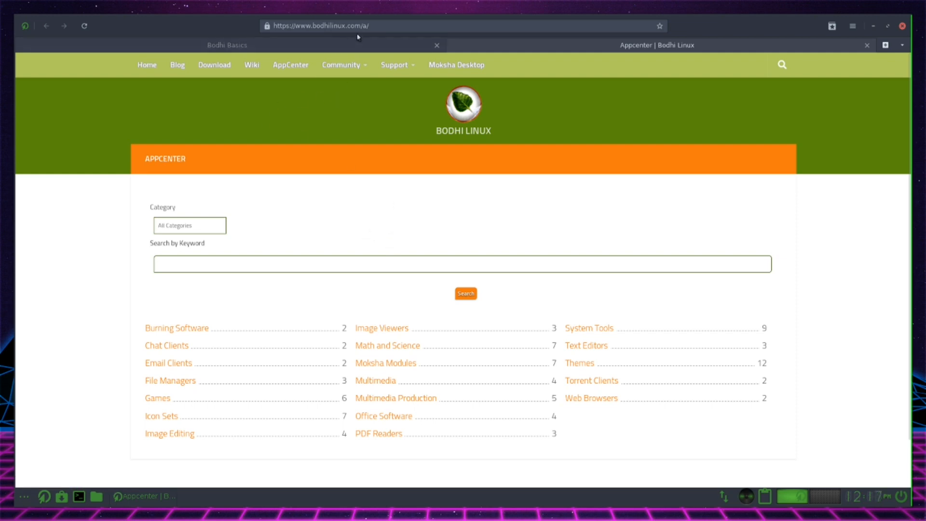
Browse the AppCenter's Text Editors category and open the gEdit page
scroll(407, 137, "down", 2)
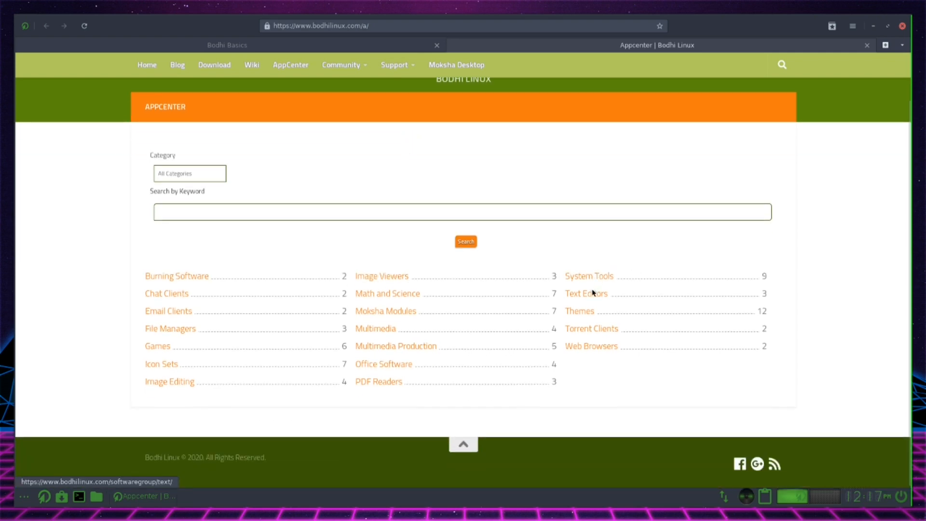
left_click(582, 295)
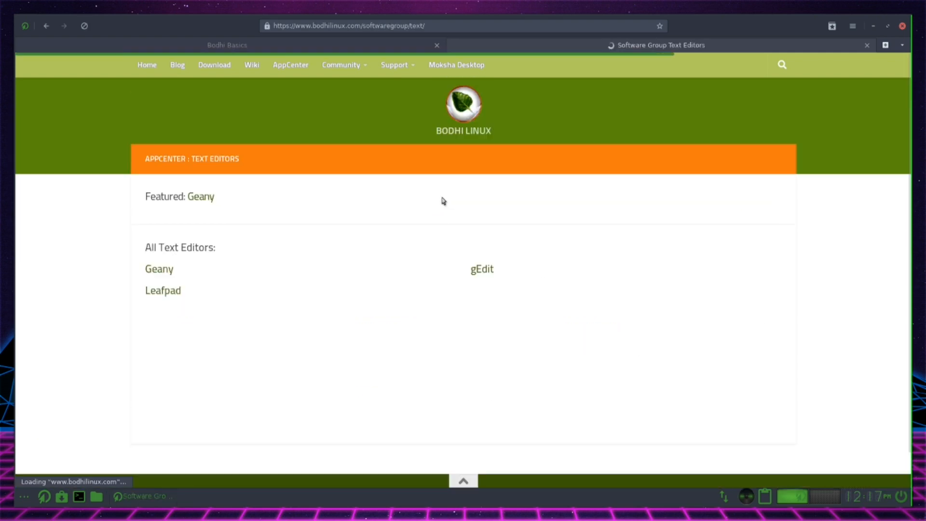
scroll(515, 240, "down", 2)
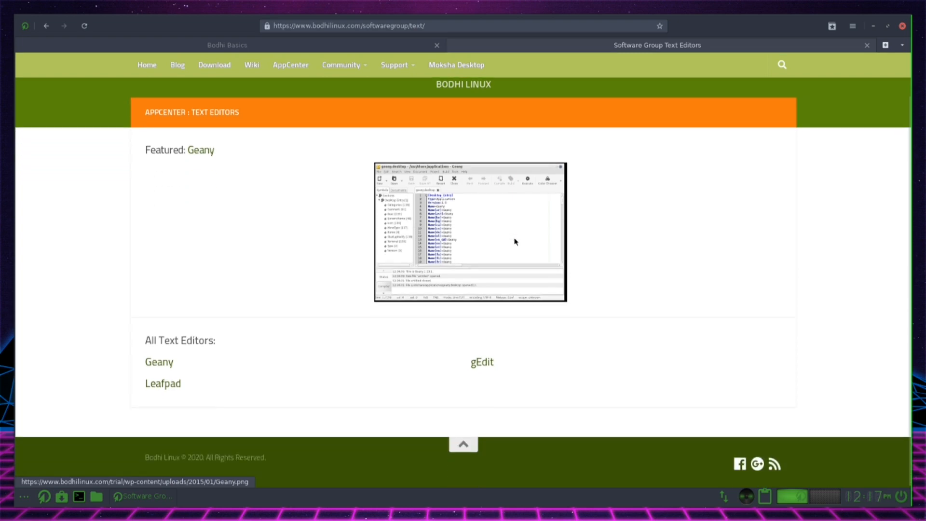
left_click(485, 365)
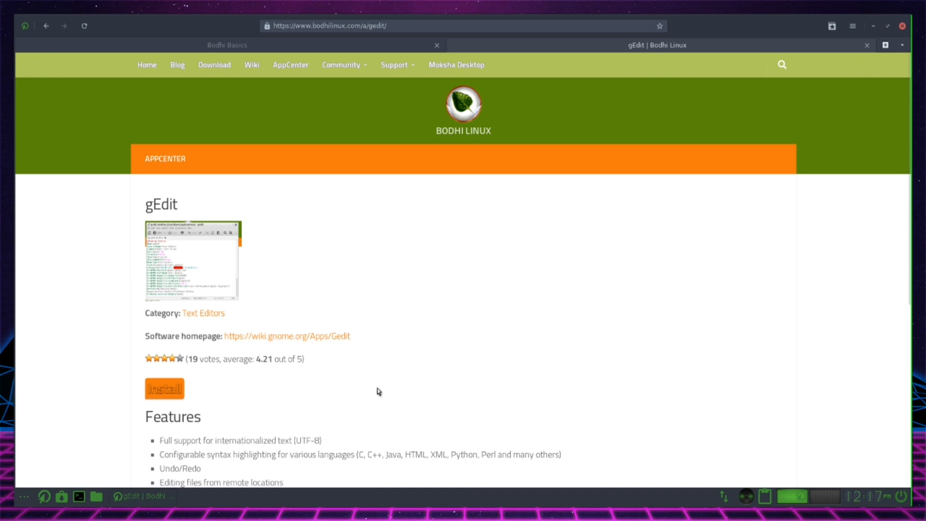
Review gEdit's features, start its installation, and authorize it with the account password in eSudo
scroll(281, 392, "down", 6)
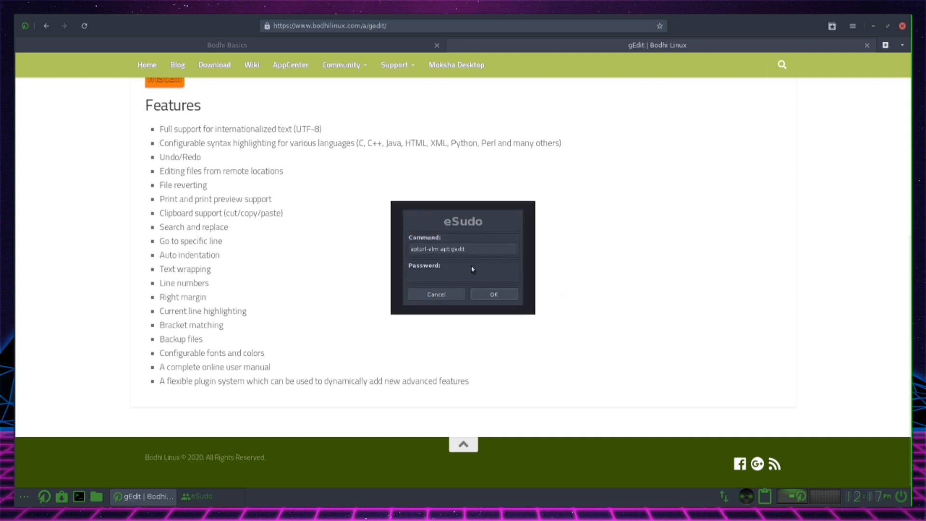
left_click(478, 274)
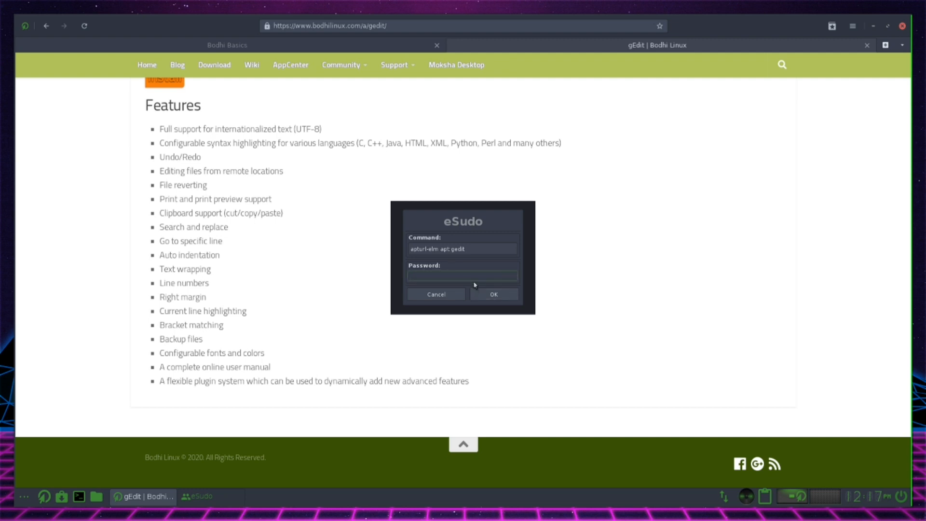
key("Return")
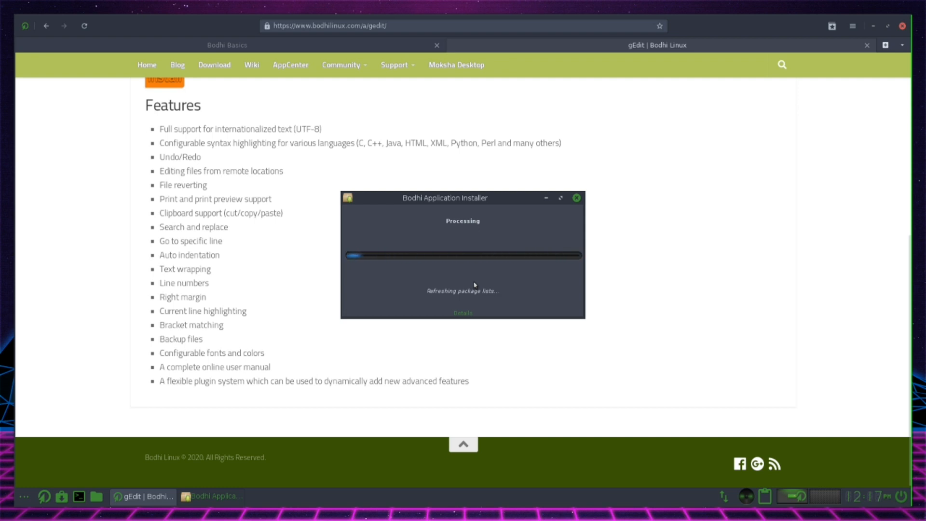
left_click(533, 309)
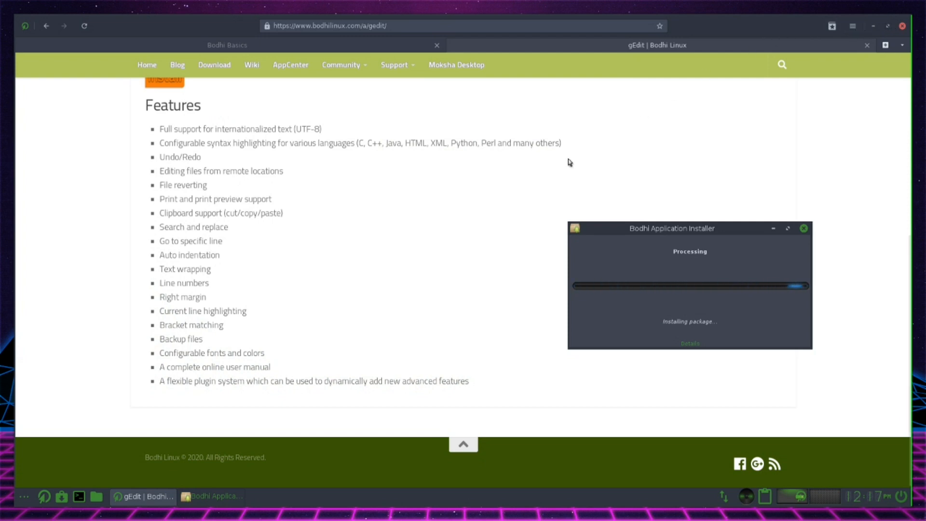
Close the browser and move the Bodhi Application Installer window to the desktop's upper-right area
left_click(902, 26)
left_click_drag(693, 222, 819, 87)
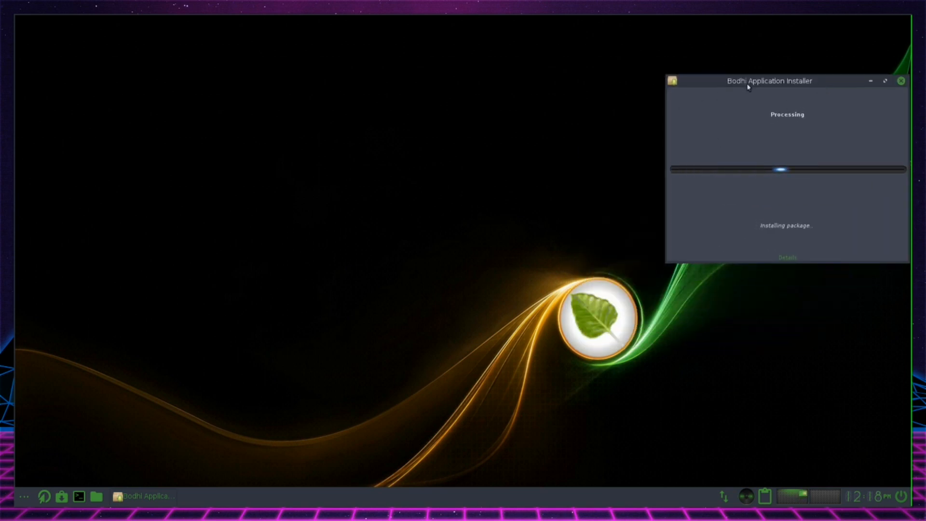
left_click_drag(747, 86, 726, 59)
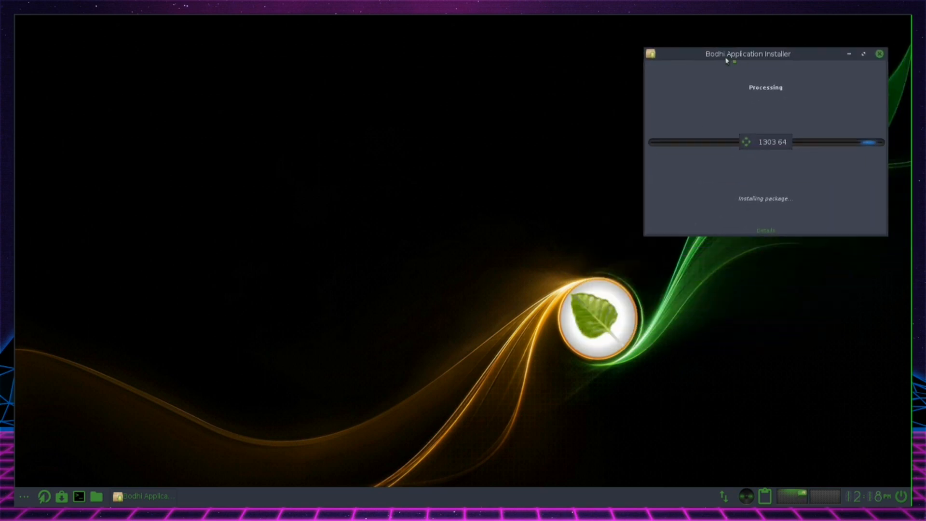
Look over the application categories while gEdit installs, and open the Moksha Settings Panel
left_click(22, 495)
mouse_move(95, 391)
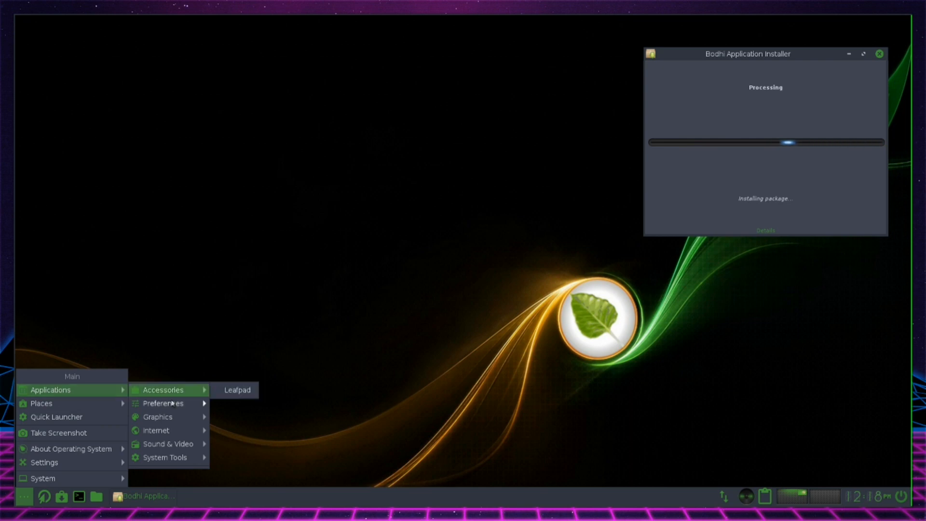
mouse_move(186, 420)
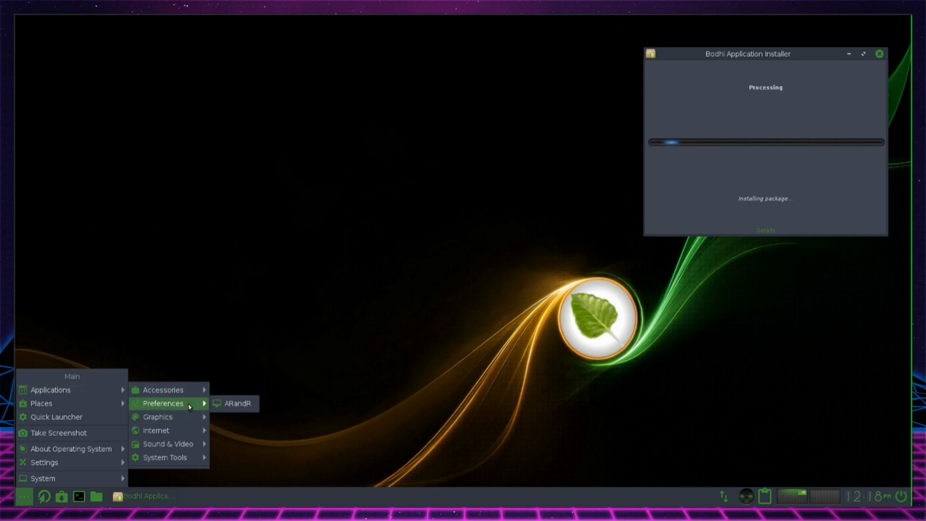
mouse_move(196, 460)
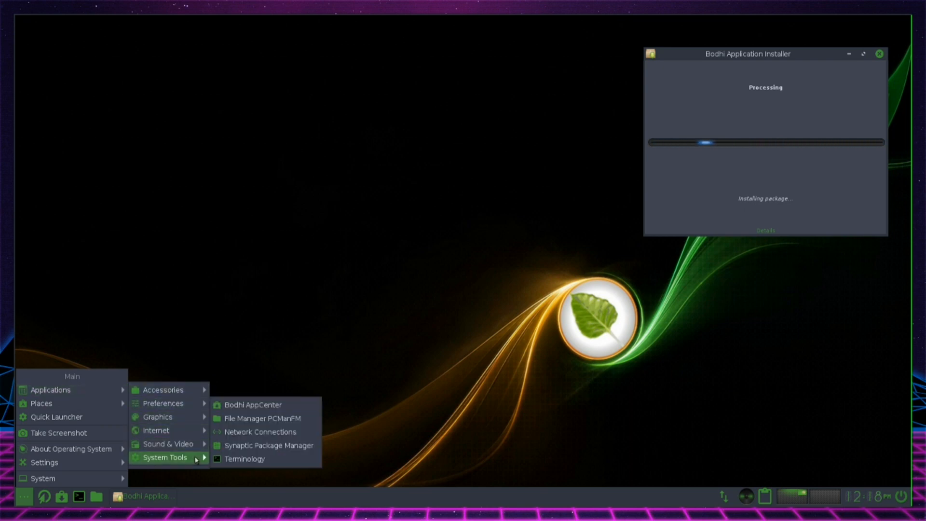
mouse_move(111, 462)
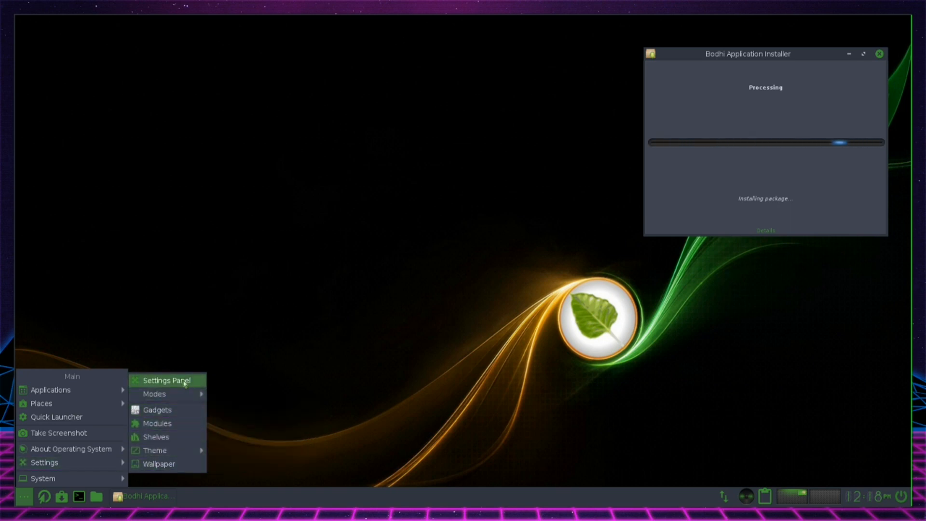
key("Return")
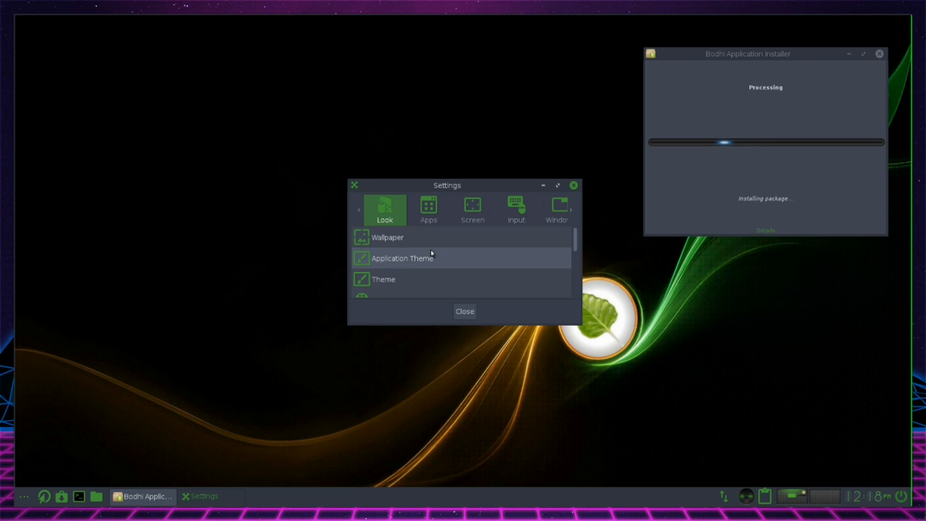
Enlarge the Settings window so all entries of the Look category fit, and move it to the desktop's upper-left area
left_click_drag(512, 192, 451, 97)
left_click_drag(516, 229, 682, 390)
left_click_drag(444, 89, 317, 49)
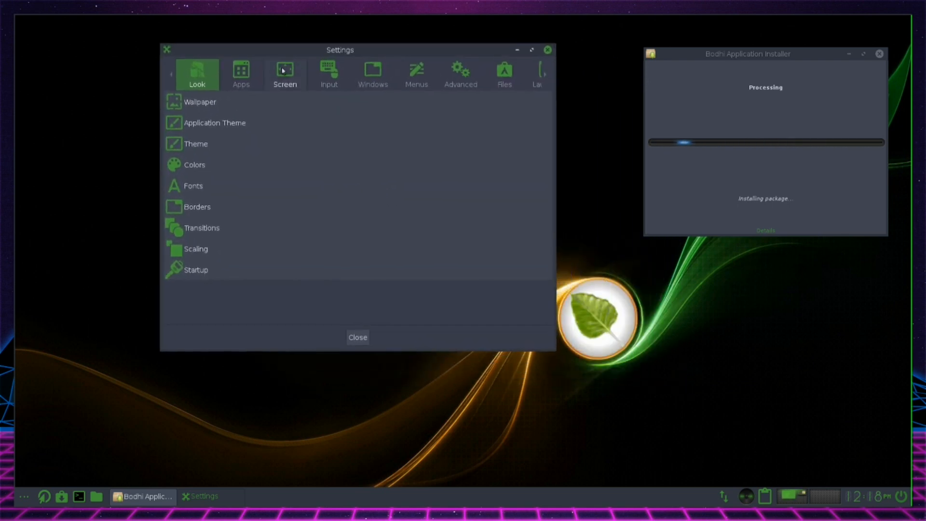
Look at the Wallpaper settings and close them without making changes
left_click(268, 110)
left_click_drag(691, 239, 569, 161)
left_click(700, 161)
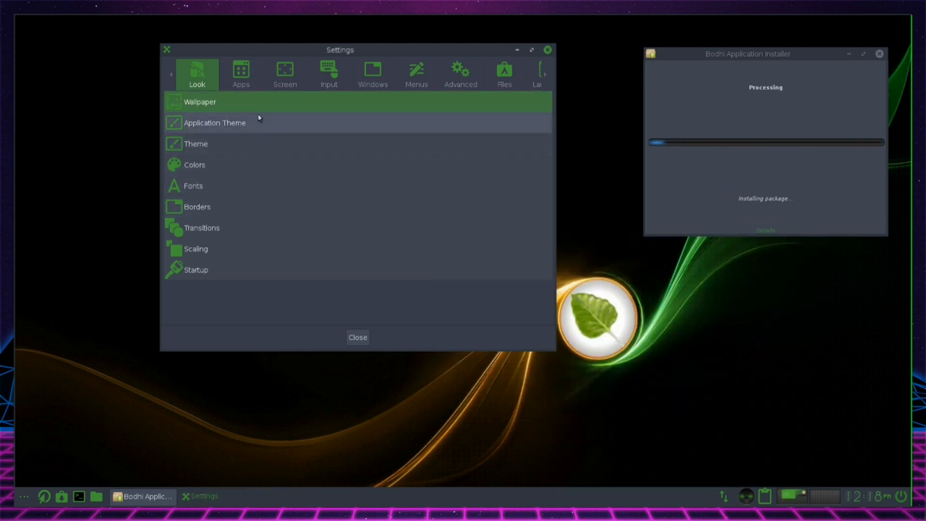
Browse the GTK application themes and apply Arc-Dark (v2) (v3)
left_click(261, 121)
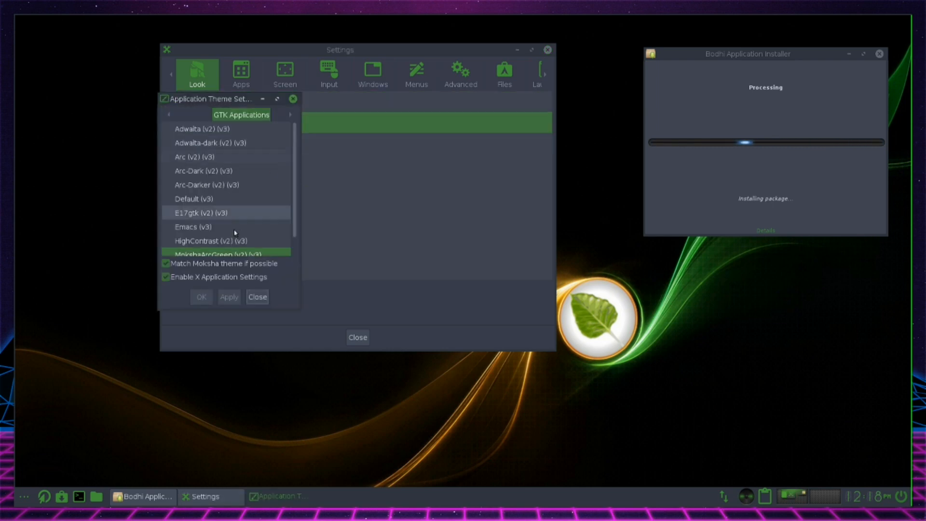
scroll(234, 227, "down", 1)
scroll(234, 222, "up", 1)
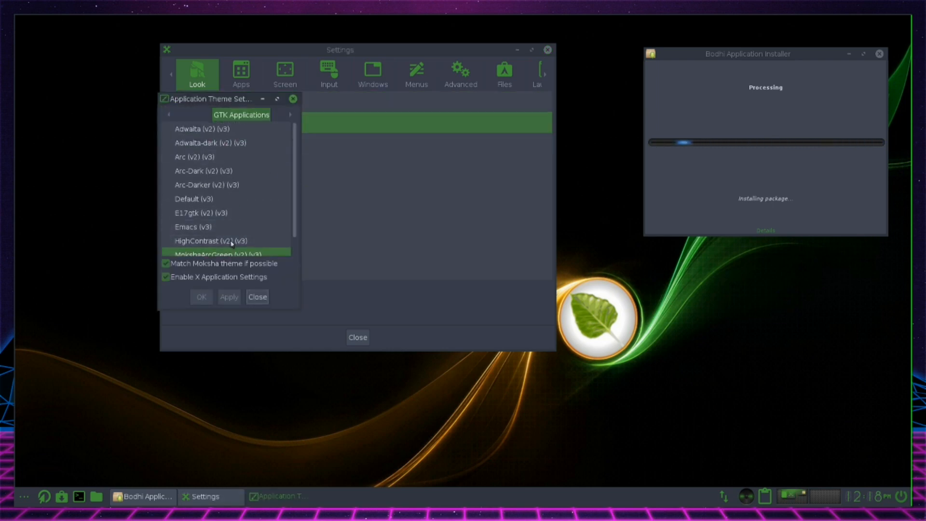
scroll(226, 205, "down", 1)
left_click(227, 207)
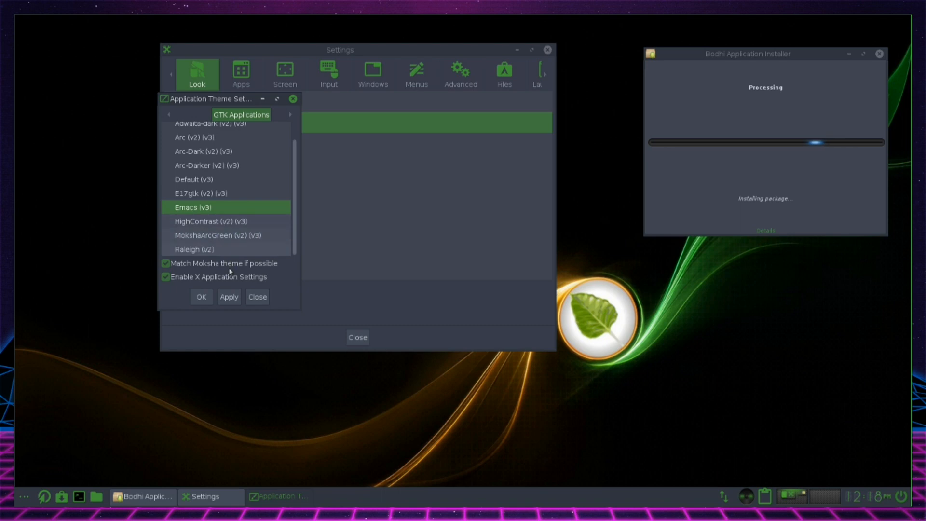
left_click(226, 151)
left_click(236, 297)
scroll(251, 190, "up", 1)
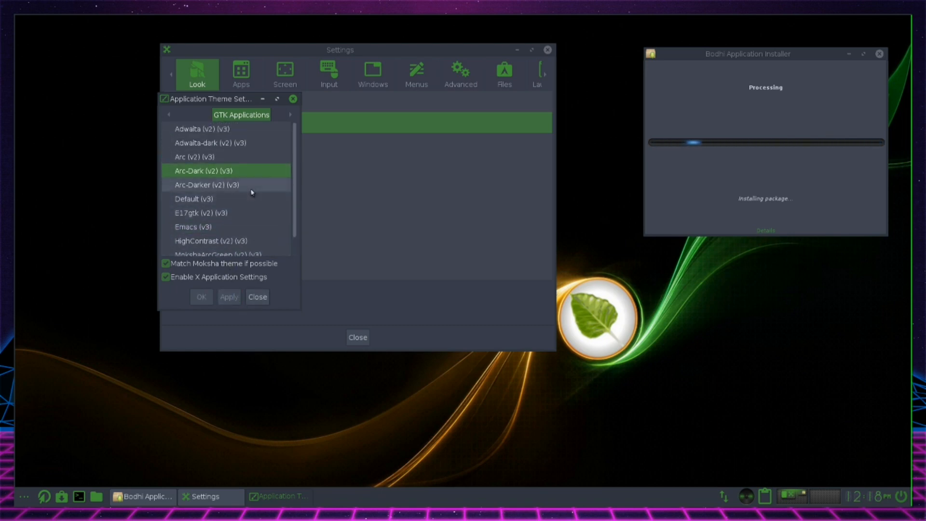
Apply the MokshaArcGreen (v2) (v3) application theme again and close the Application Theme settings
scroll(245, 173, "down", 1)
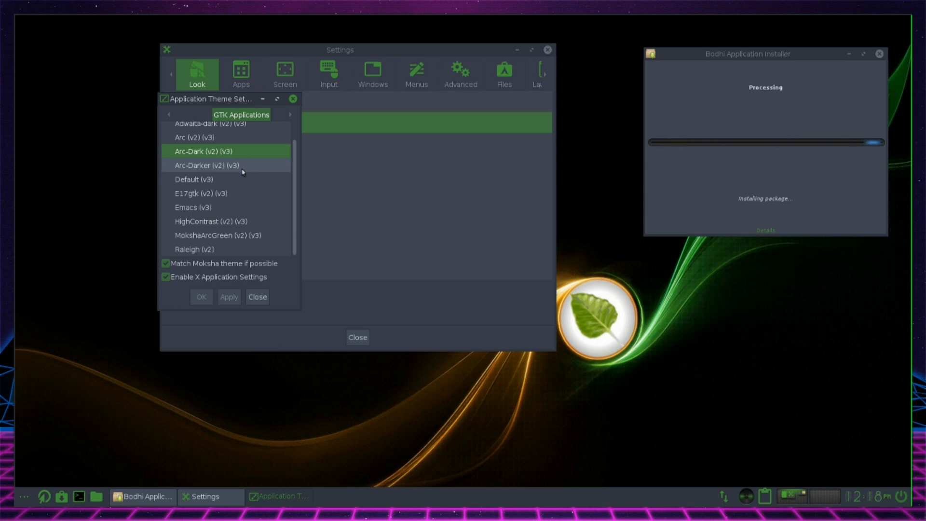
left_click(231, 235)
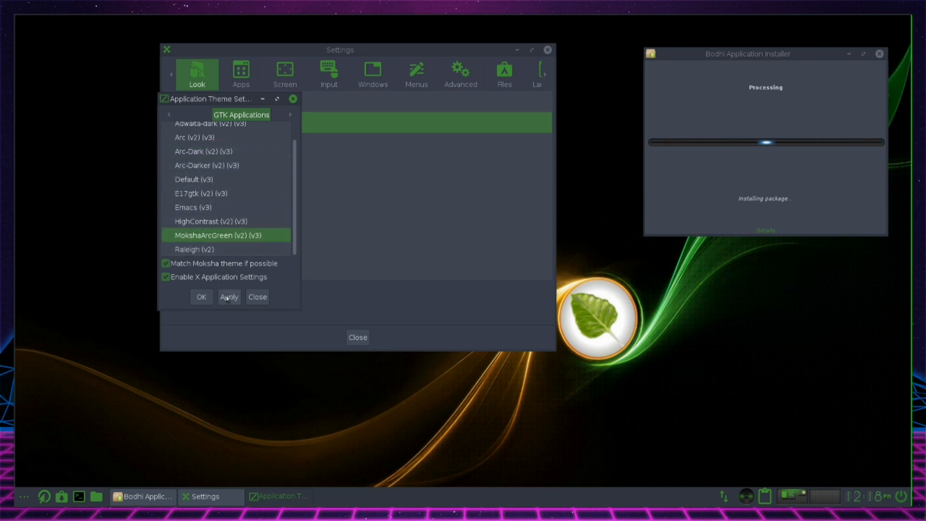
left_click(227, 299)
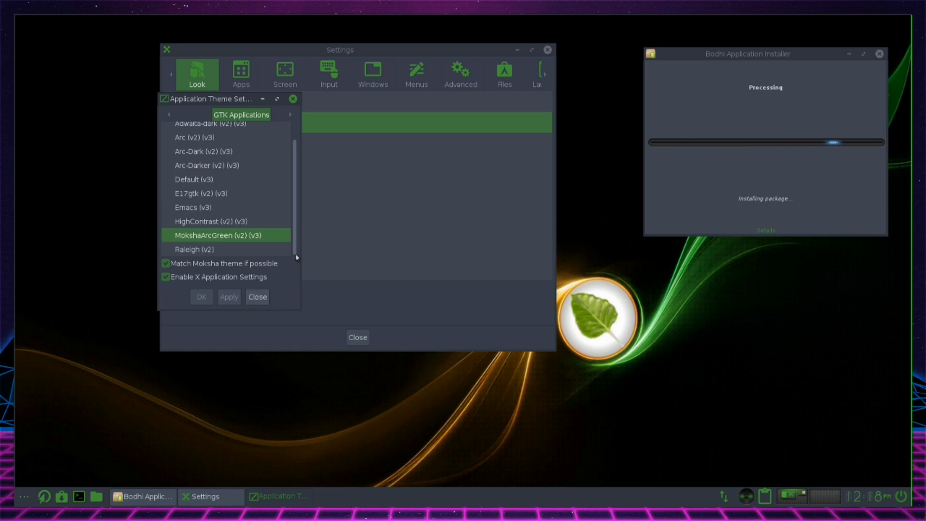
left_click(293, 99)
Enlarge the Theme Selector, compare the previews of the system themes, and apply the default theme
left_click(238, 153)
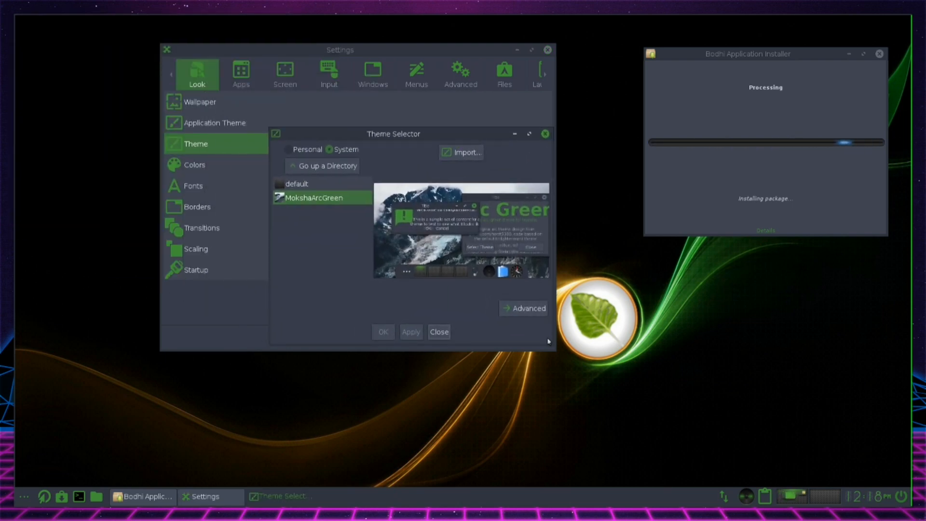
left_click_drag(553, 347, 746, 437)
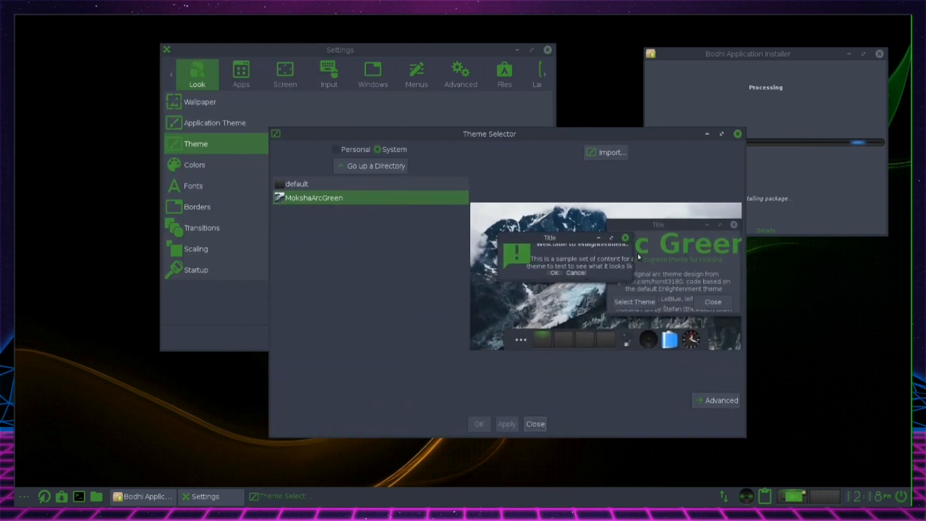
left_click(339, 184)
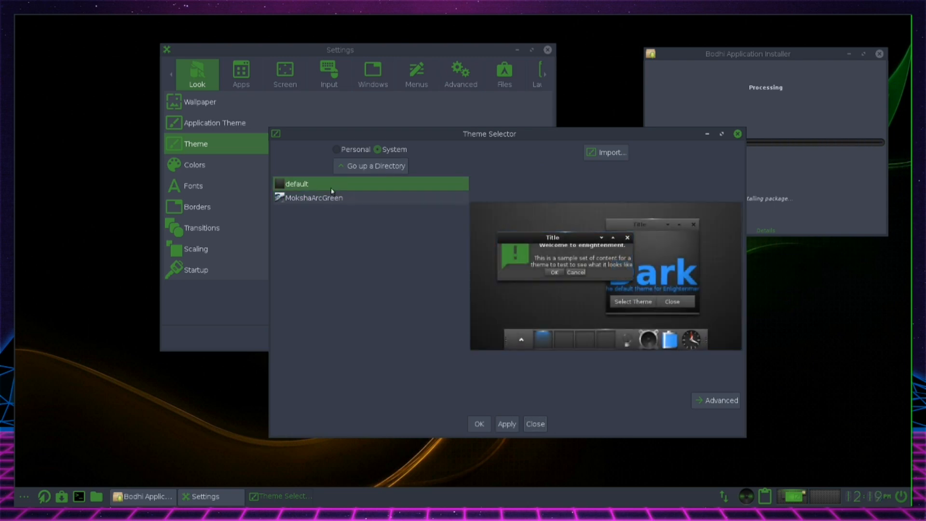
left_click(329, 197)
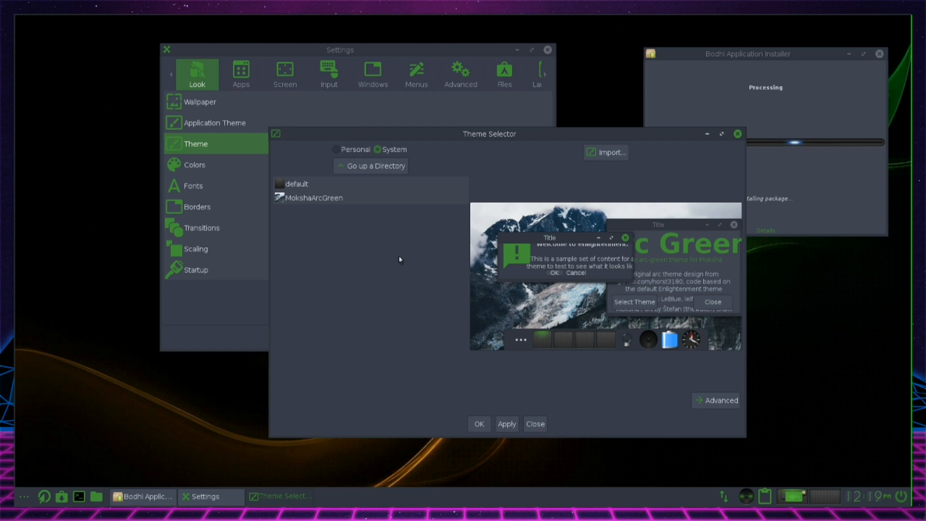
left_click(300, 184)
left_click(508, 424)
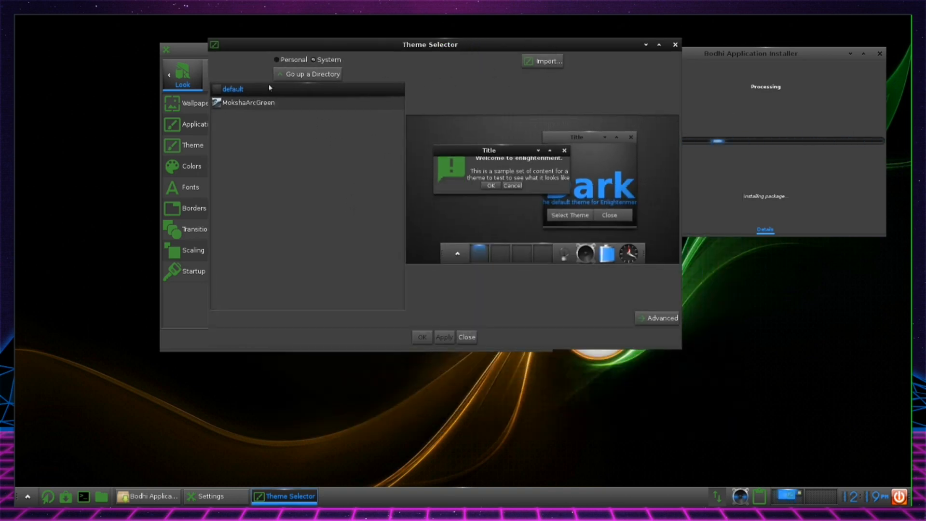
Switch the desktop theme back to MokshaArcGreen and close the Theme Selector
left_click(266, 104)
left_click(445, 337)
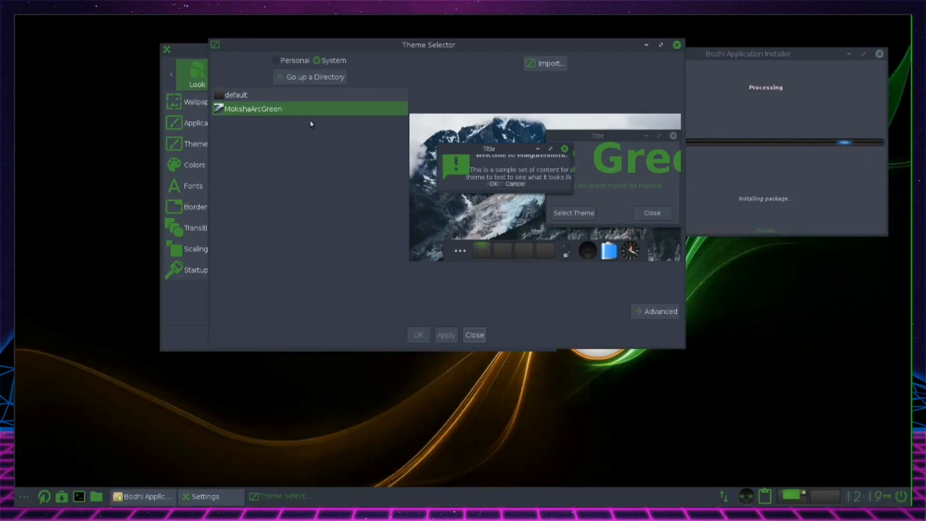
left_click(677, 45)
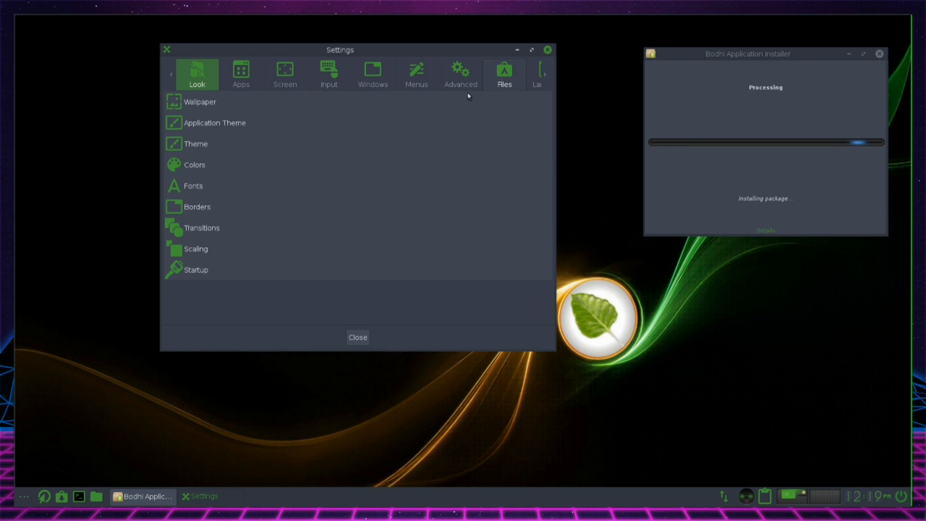
Look through the list of color classes in the Colors settings and close them
left_click(233, 167)
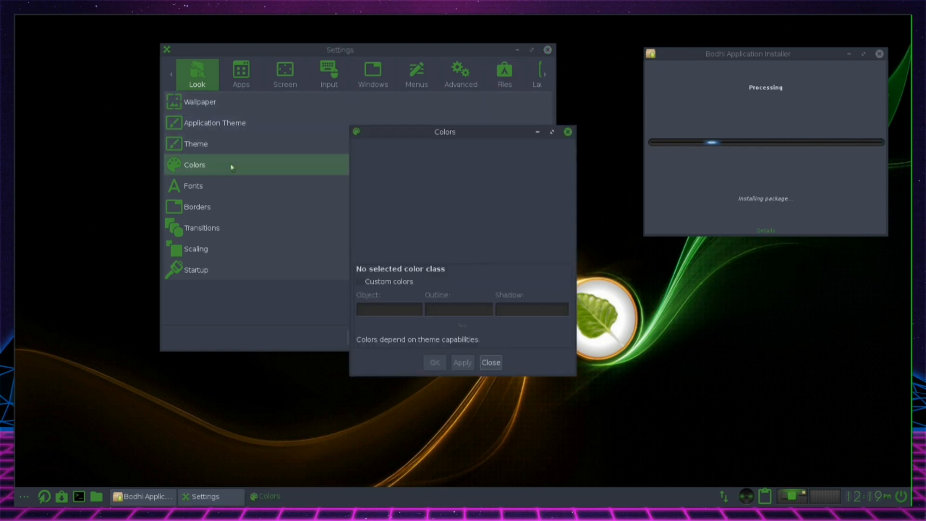
scroll(429, 202, "down", 5)
scroll(433, 208, "down", 10)
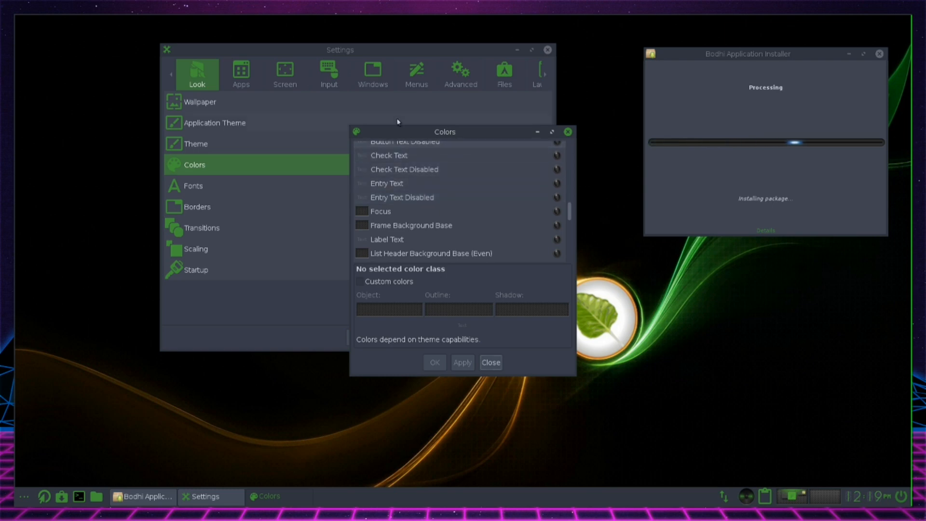
left_click(490, 363)
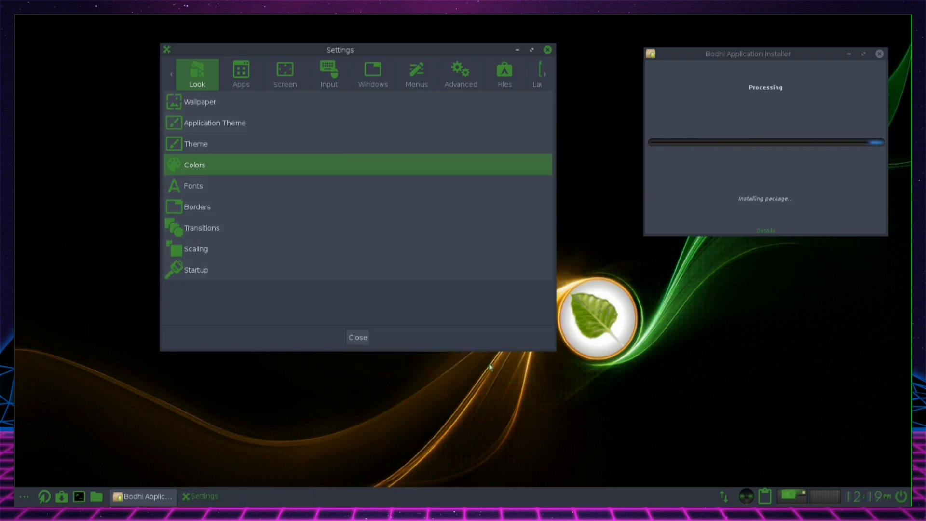
Browse the available default border styles for windows and apply the borderless style
left_click(241, 214)
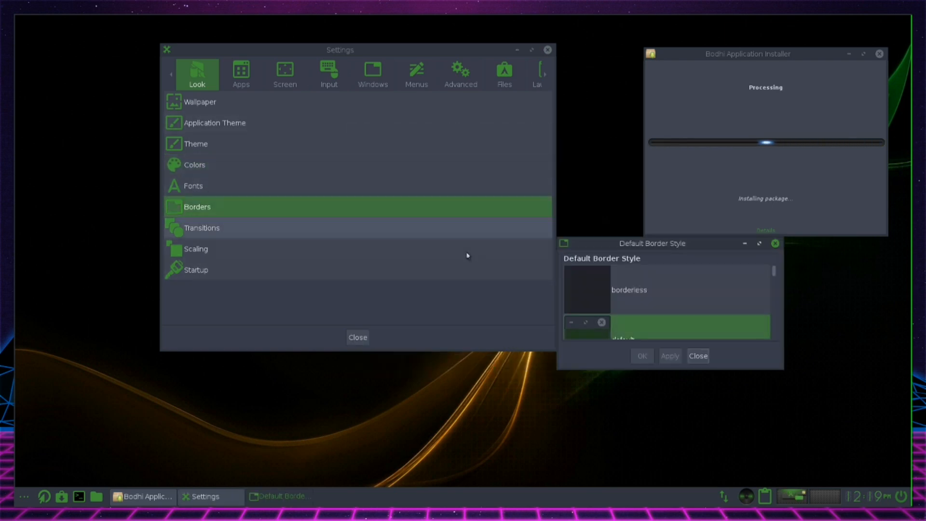
scroll(651, 320, "down", 5)
scroll(658, 320, "down", 3)
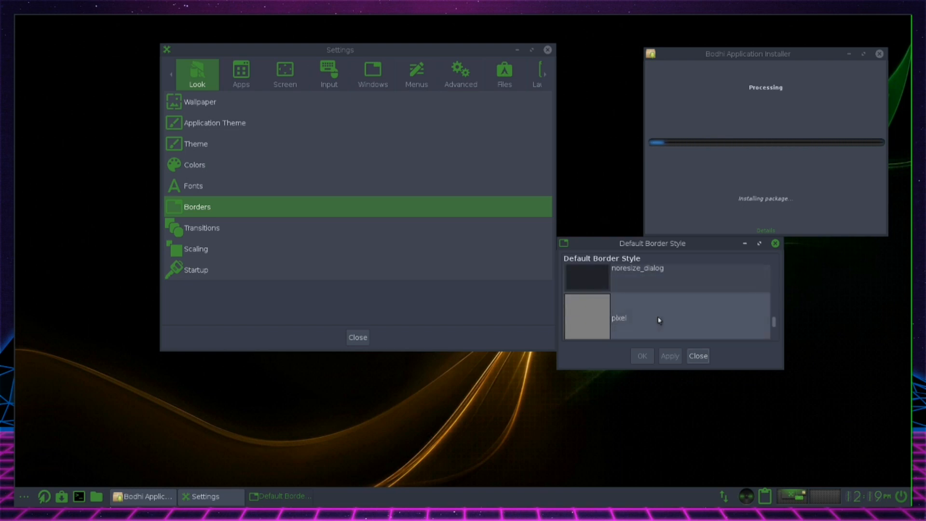
scroll(656, 308, "up", 4)
scroll(655, 307, "up", 5)
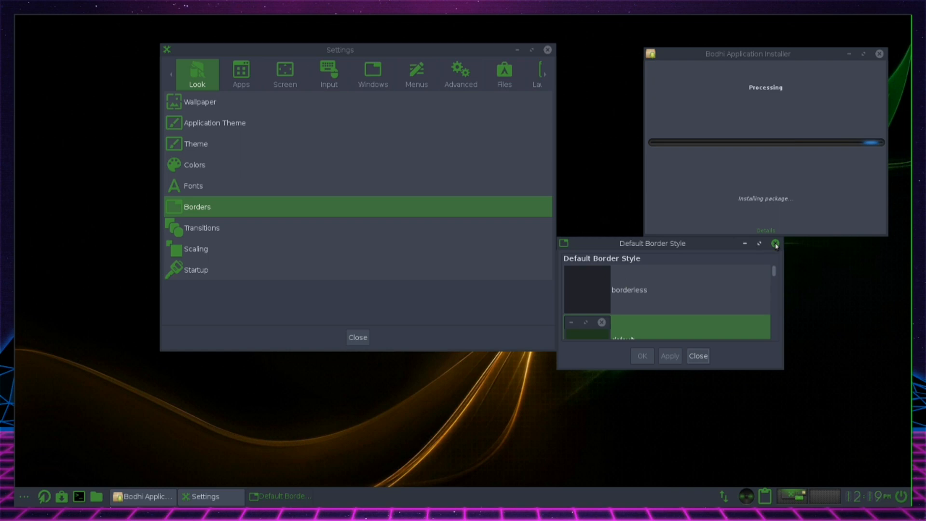
left_click_drag(695, 252, 581, 233)
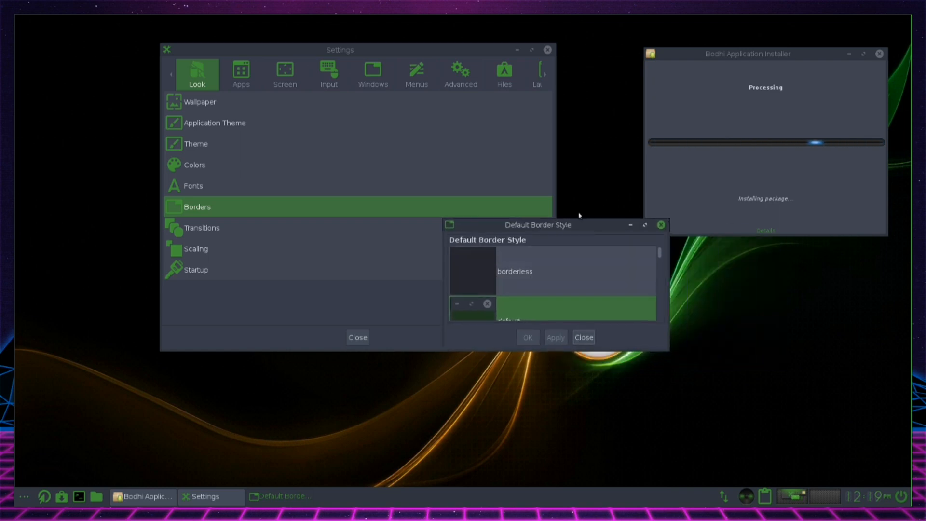
left_click_drag(498, 224, 454, 238)
left_click(492, 285)
left_click(512, 350)
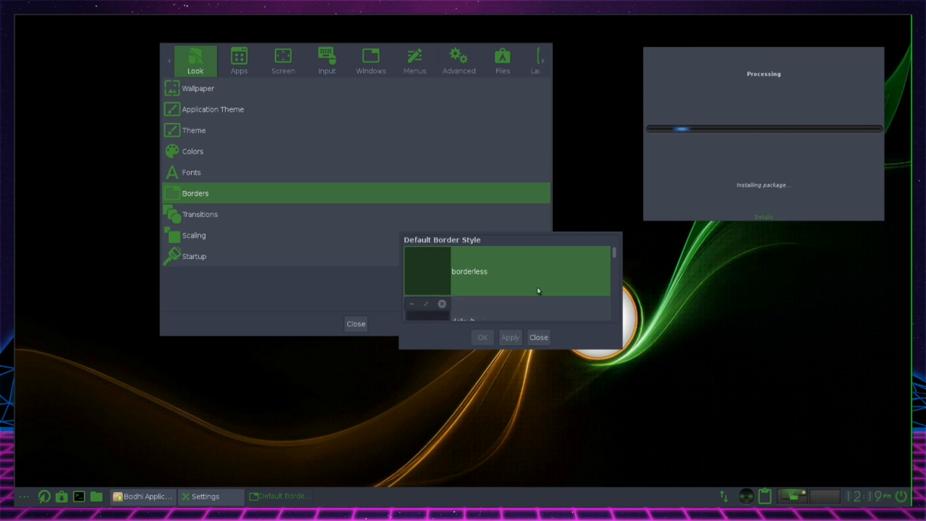
Restore the default window border style and close the Default Border Style settings
left_click(481, 304)
left_click(501, 339)
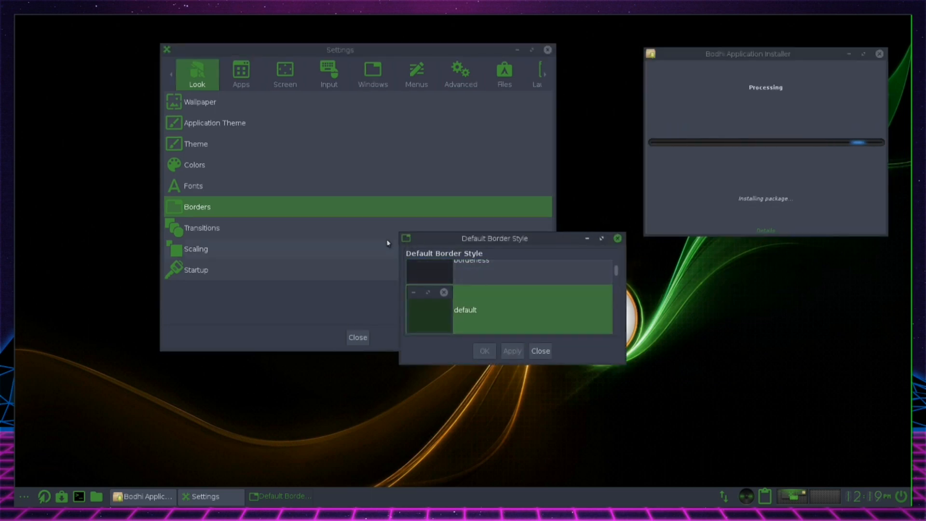
left_click(617, 238)
Look at the Transition Settings and the Desktop Environments options under Apps, closing each without changes
left_click(229, 235)
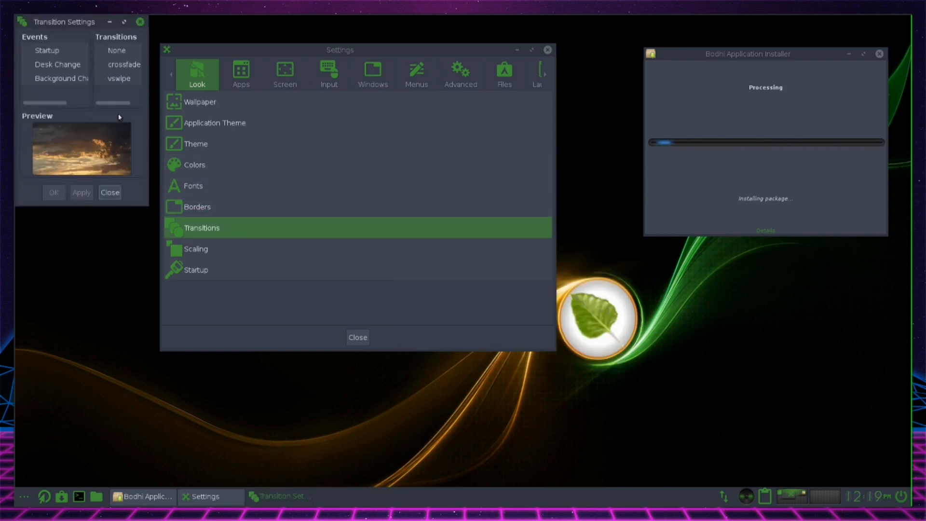
left_click(109, 192)
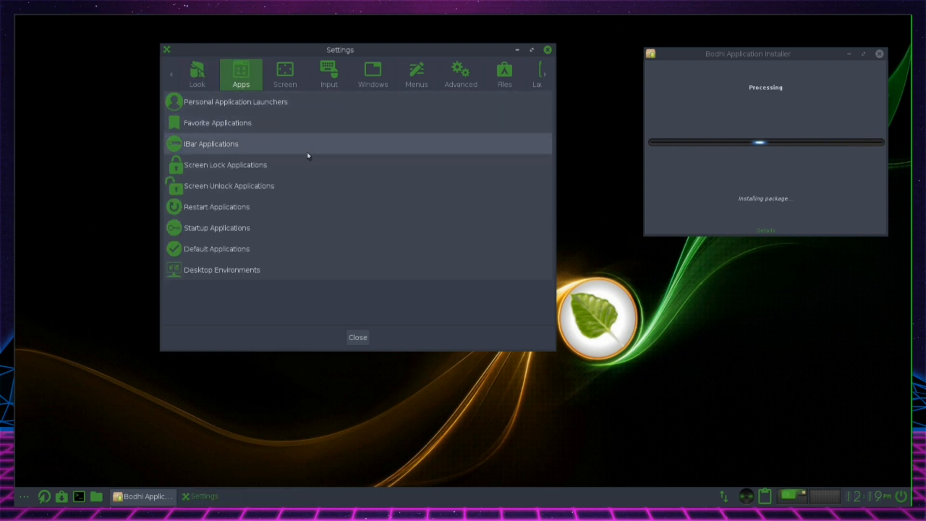
left_click(266, 270)
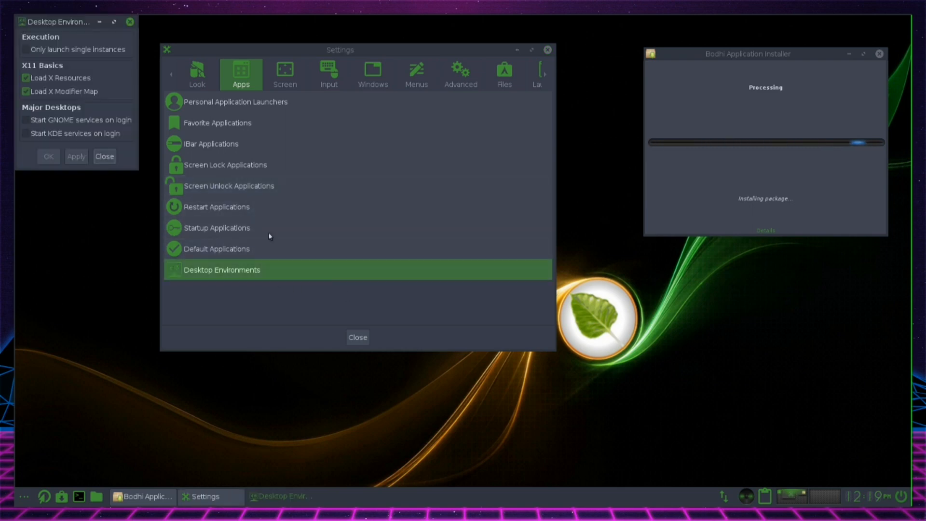
left_click(103, 153)
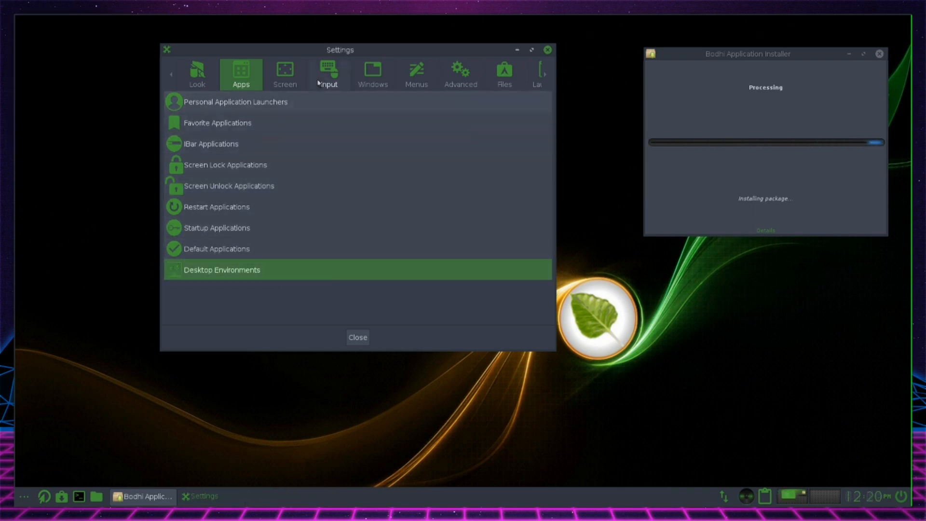
Review the Screen settings and locate ARandR among the Preferences applications in the main menu without launching it
left_click(288, 69)
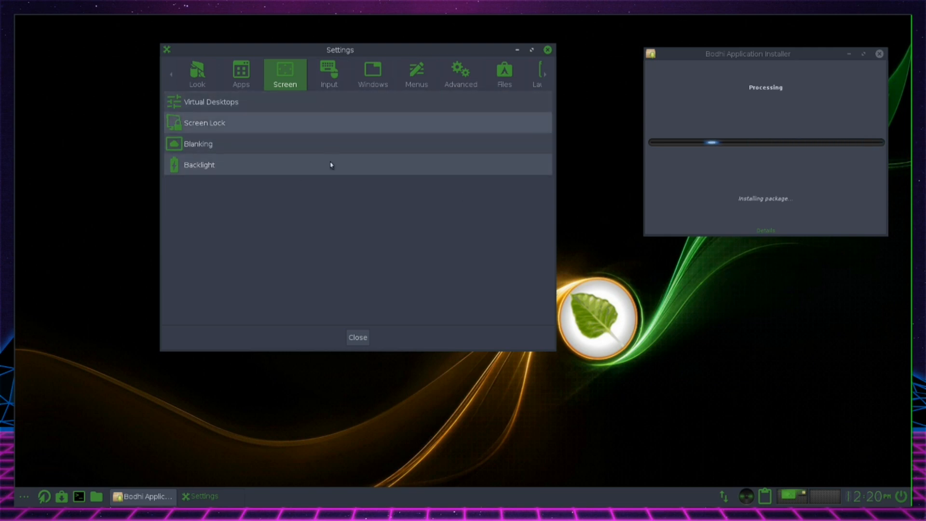
left_click(24, 495)
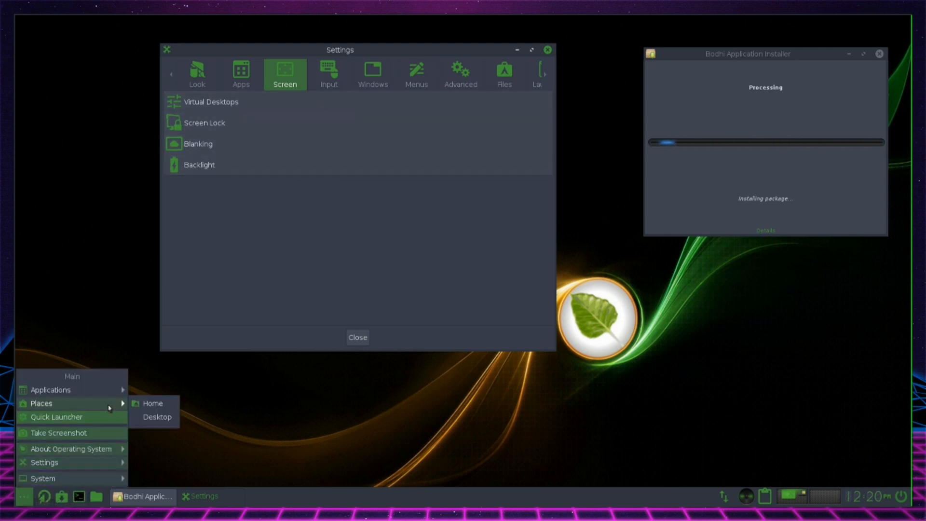
mouse_move(72, 390)
mouse_move(175, 418)
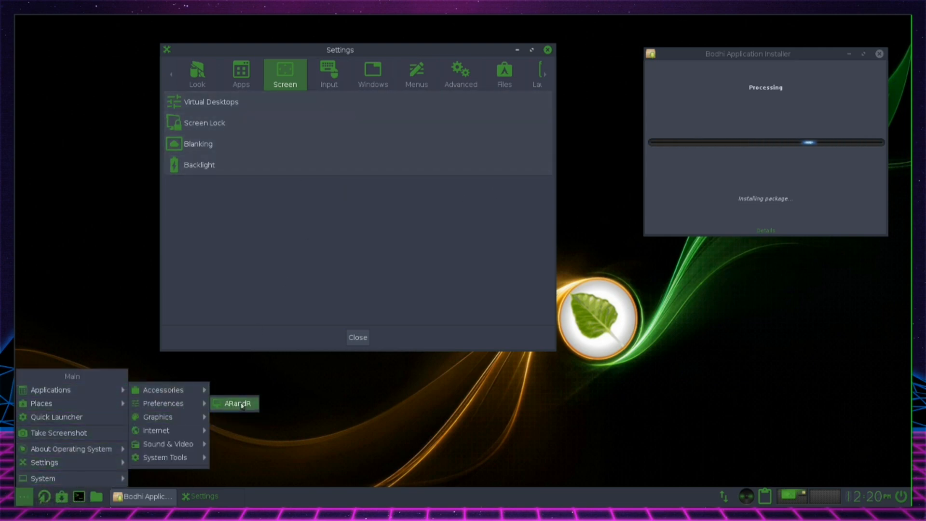
left_click(380, 189)
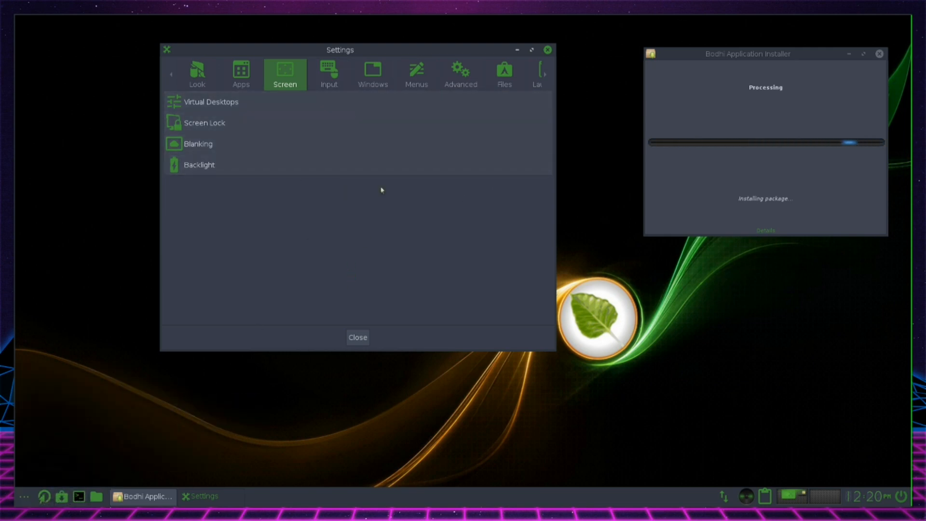
Look over the entries in the Input, Windows and Menus settings categories
left_click(344, 73)
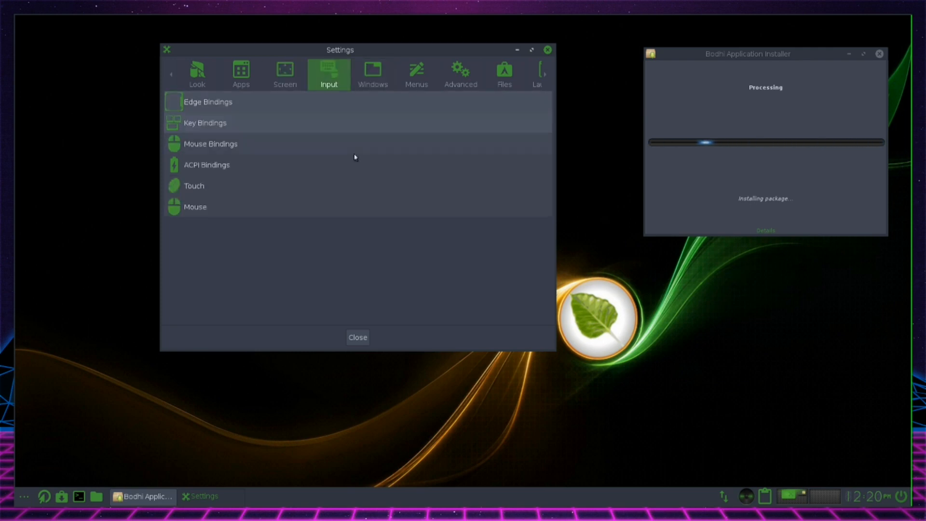
left_click(381, 73)
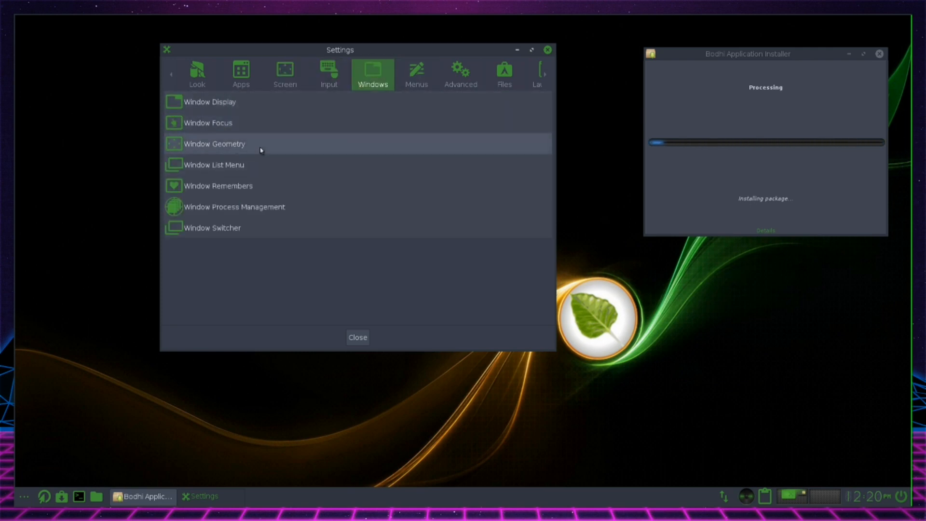
left_click(418, 82)
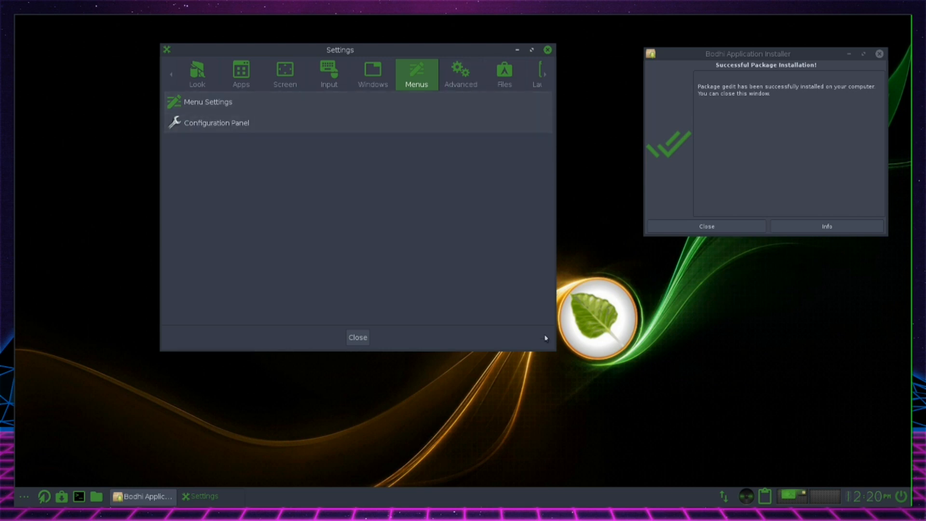
Look over the entries in the Advanced, Files, Settings and Launcher categories, and close the Settings window
left_click(479, 76)
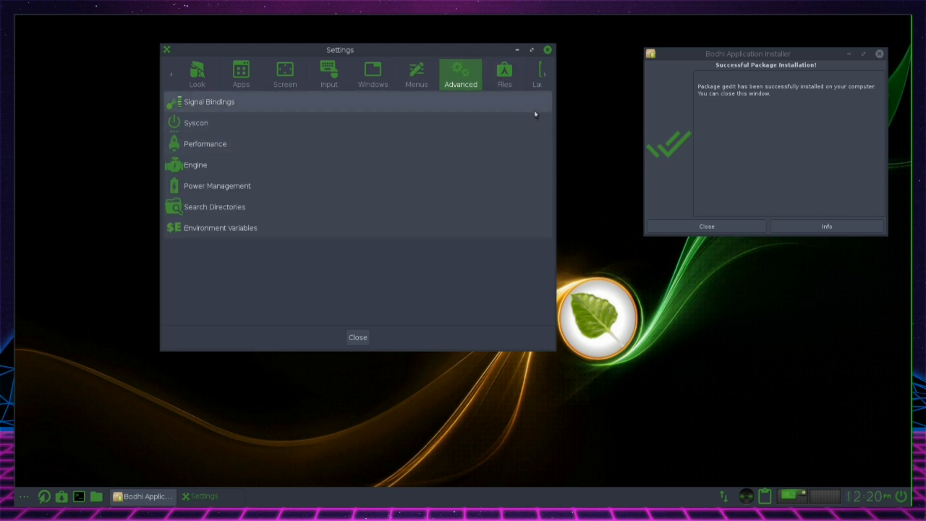
left_click(547, 74)
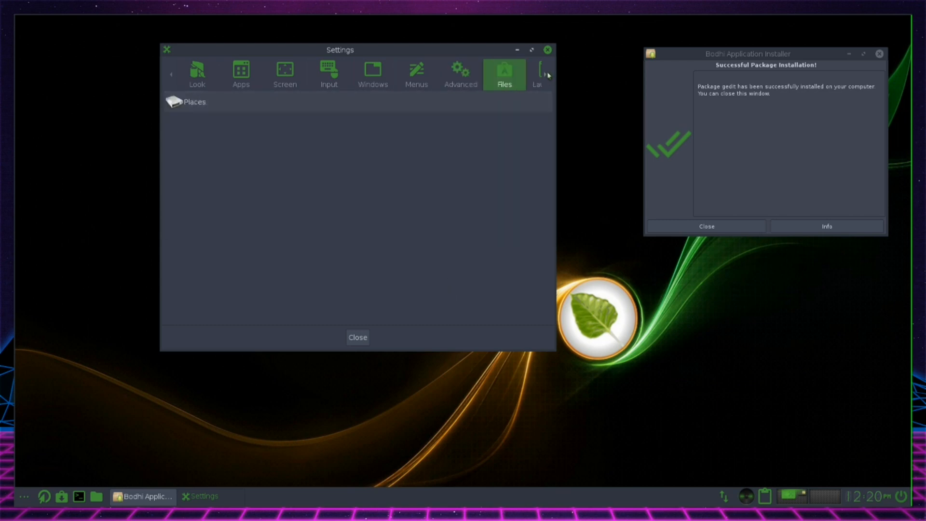
left_click(547, 74)
left_click(547, 75)
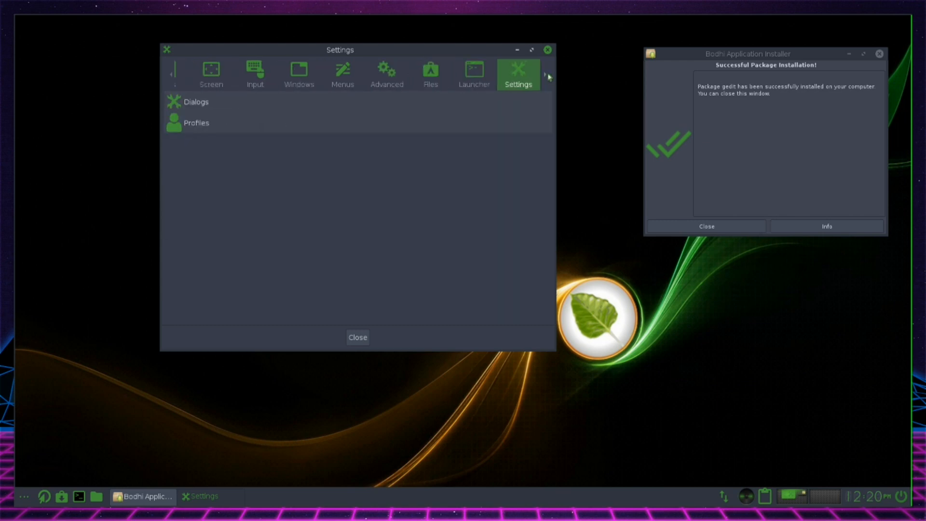
left_click(493, 80)
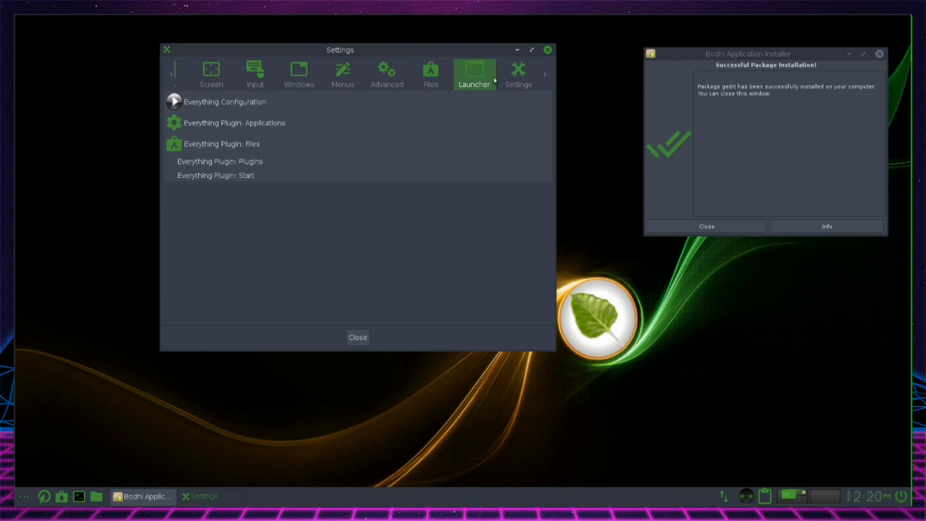
left_click(549, 50)
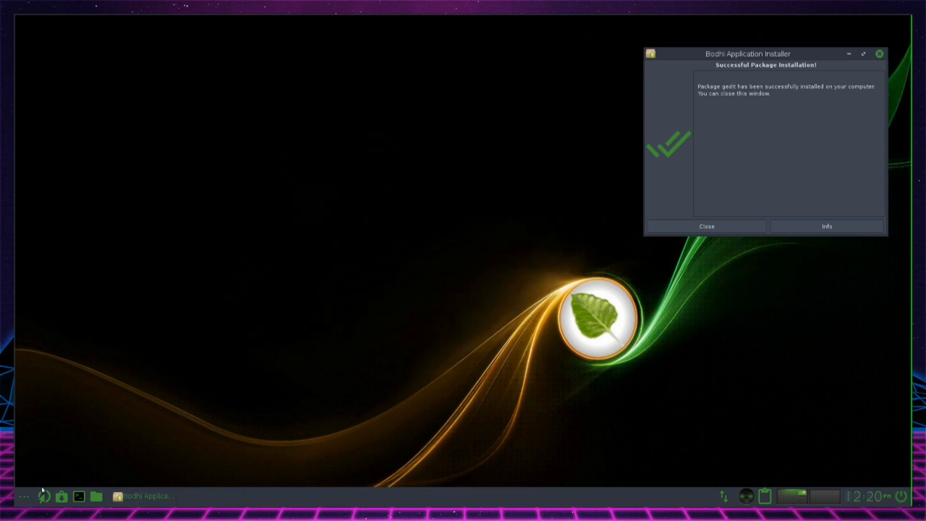
Install screenfetch with apt in a terminal, entering the account password and accepting the installation, and close the Bodhi Application Installer window
left_click(78, 496)
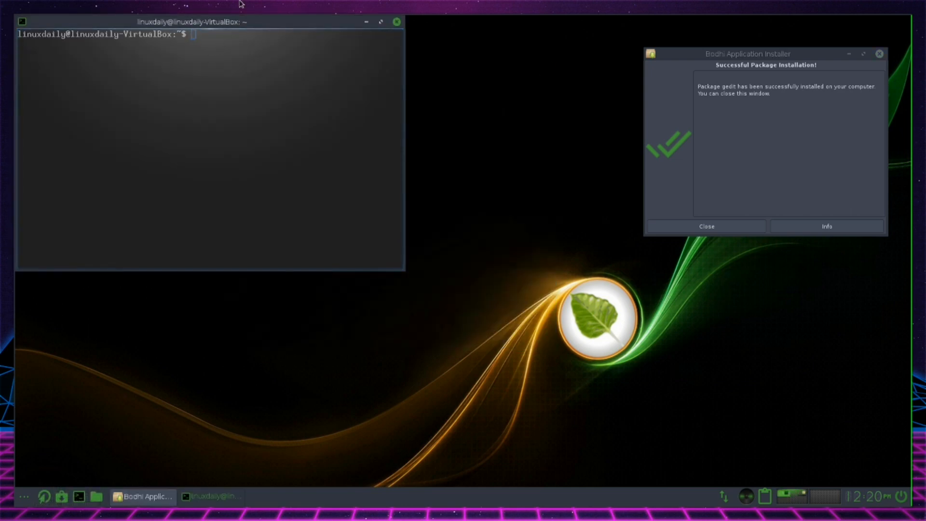
left_click_drag(236, 29, 369, 86)
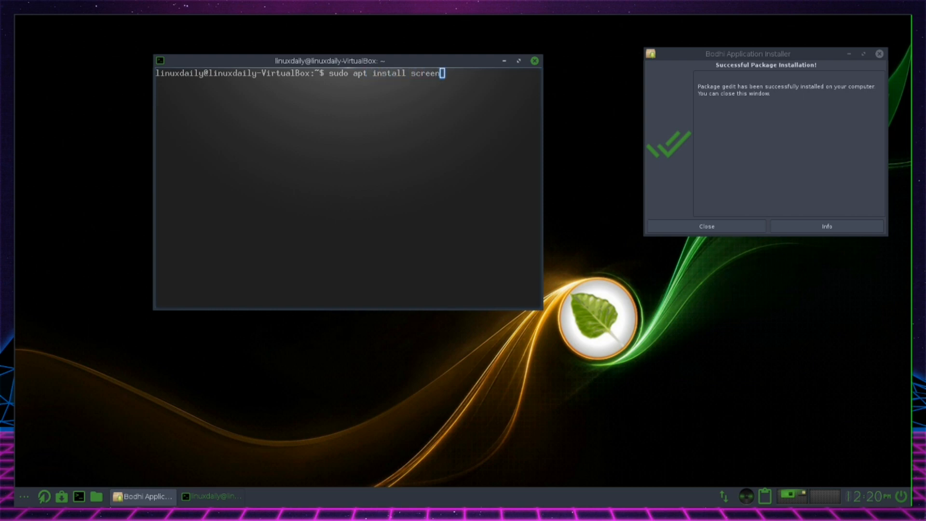
type("etch")
key("Return")
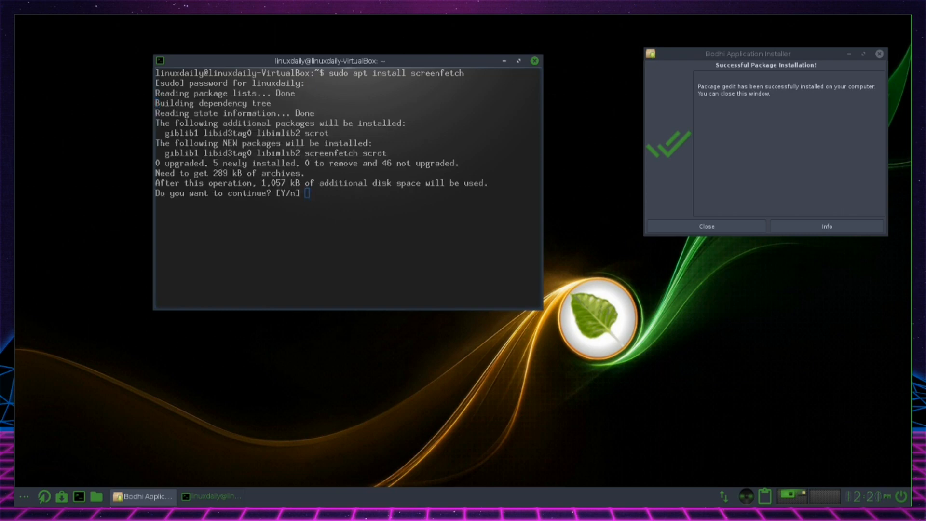
key("Return")
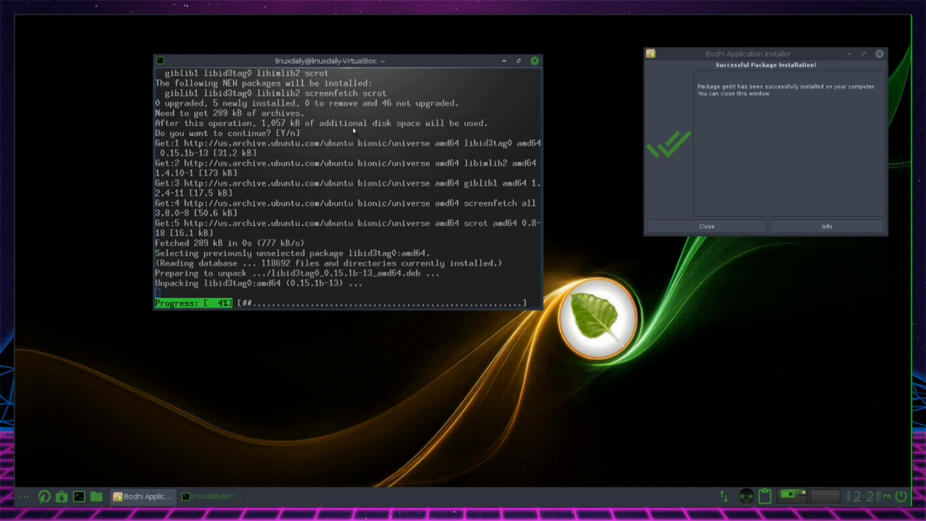
left_click(711, 230)
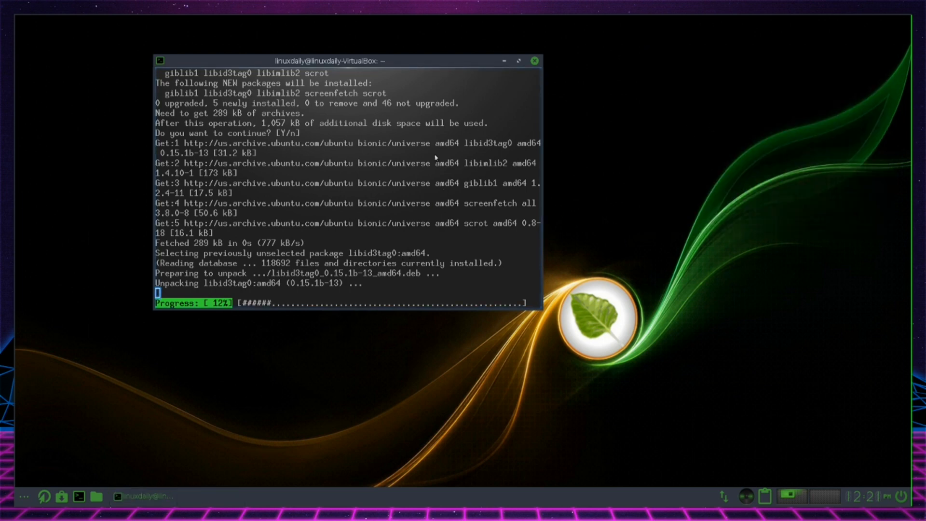
left_click_drag(406, 60, 538, 63)
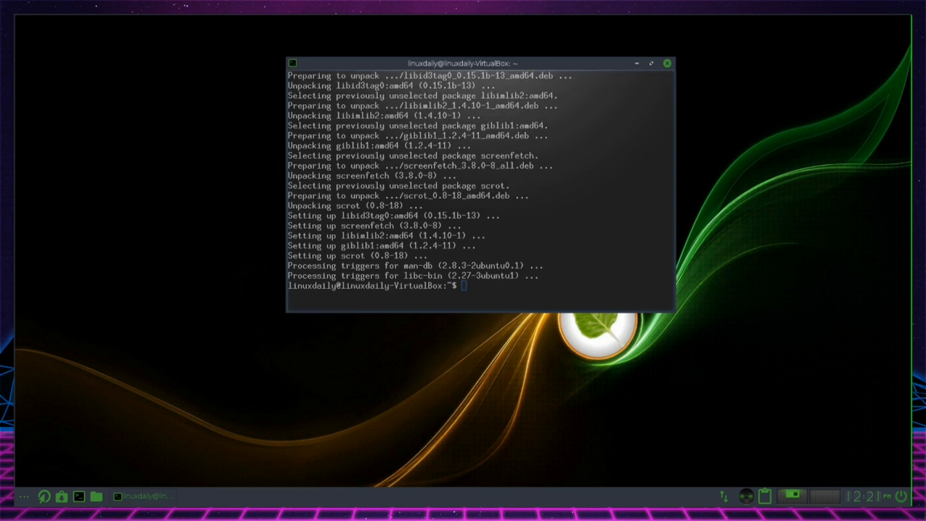
Run screenfetch and examine the operating system, kernel, window manager, hardware and memory details in its output
type("screenfetch")
key("Return")
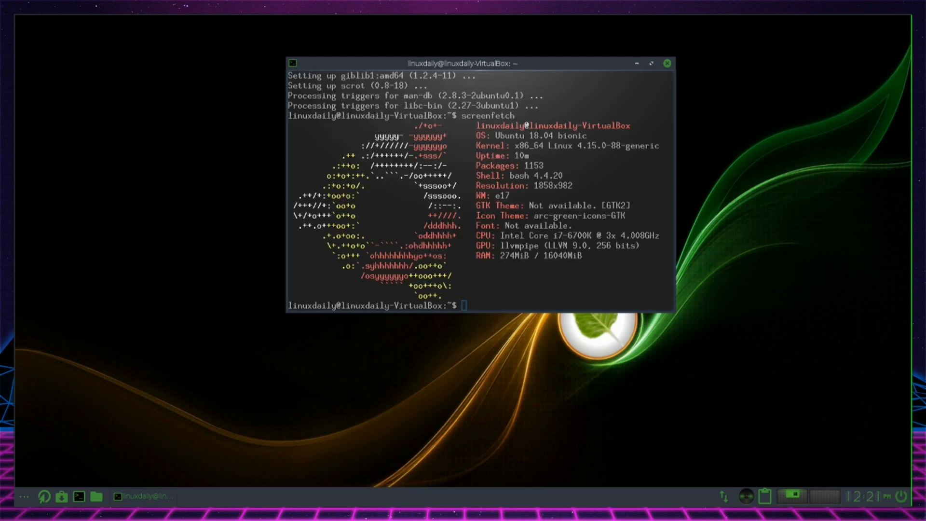
mouse_move(442, 296)
left_mouse_down()
mouse_move(385, 151)
mouse_move(337, 118)
mouse_move(333, 126)
left_mouse_up()
left_click(531, 135)
left_click_drag(461, 312, 460, 311)
scroll(581, 256, "up", 2)
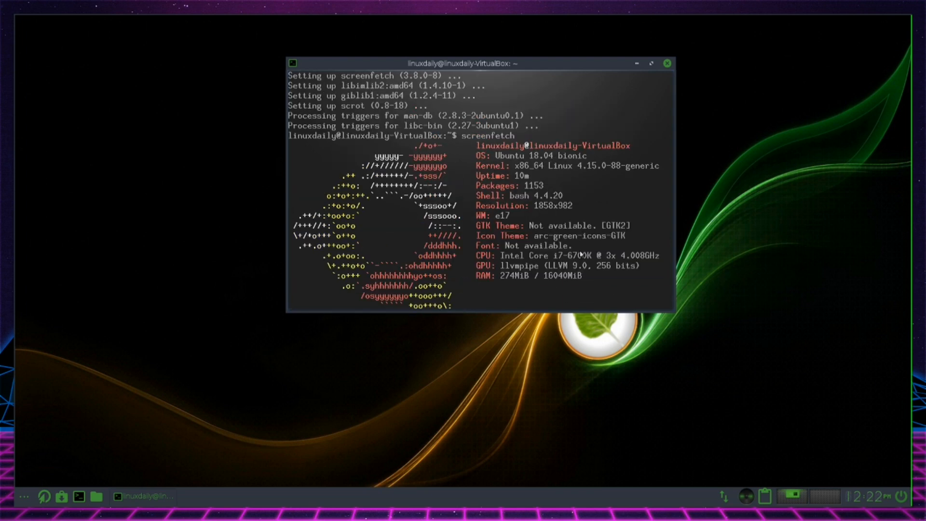
scroll(577, 207, "down", 2)
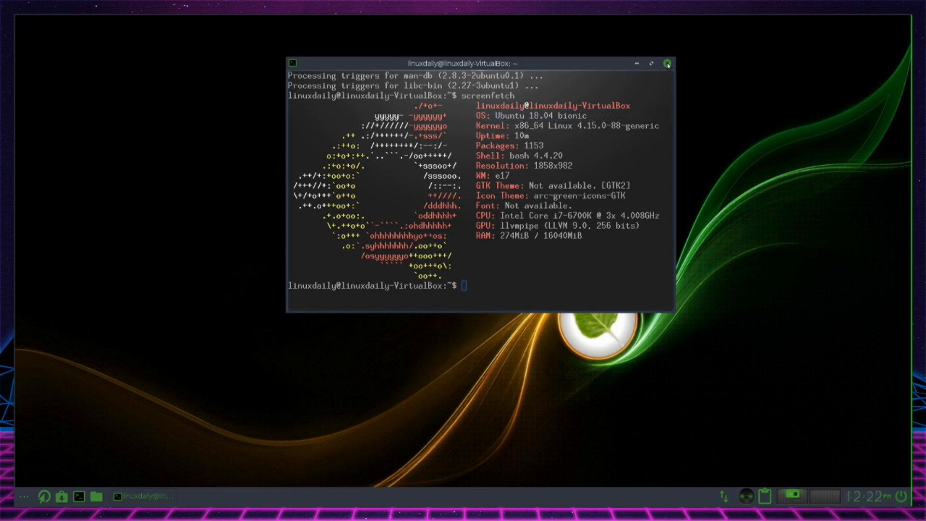
Check the kernel details with "uname -a" and close the terminal
type("uname -a")
key("Return")
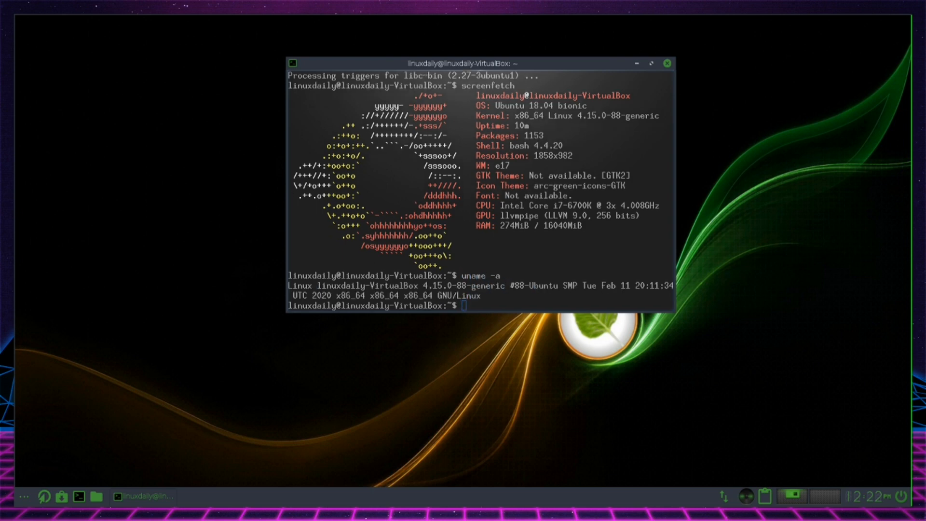
left_click_drag(515, 286, 575, 289)
left_click(522, 297)
left_click(668, 63)
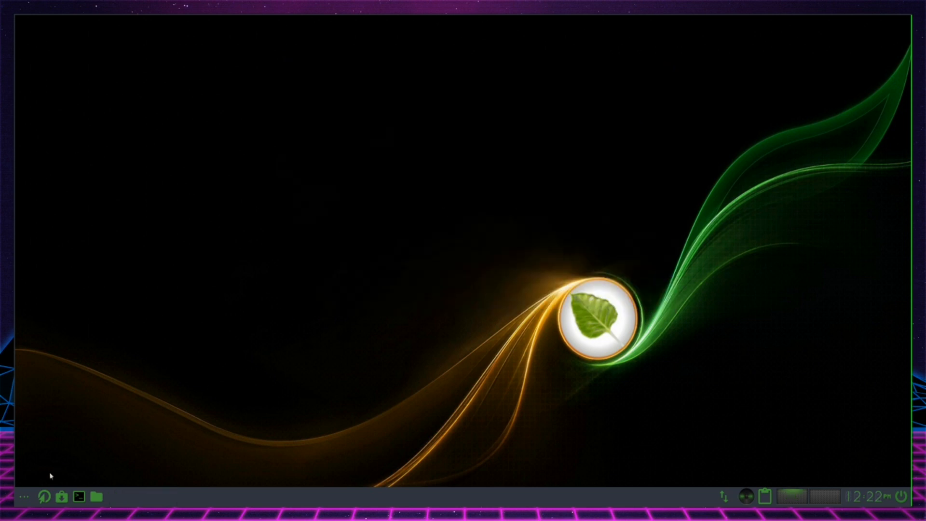
Browse the System, Applications, Preferences and Settings submenus of the main menu, and dismiss it without launching anything
left_click(28, 500)
mouse_move(100, 481)
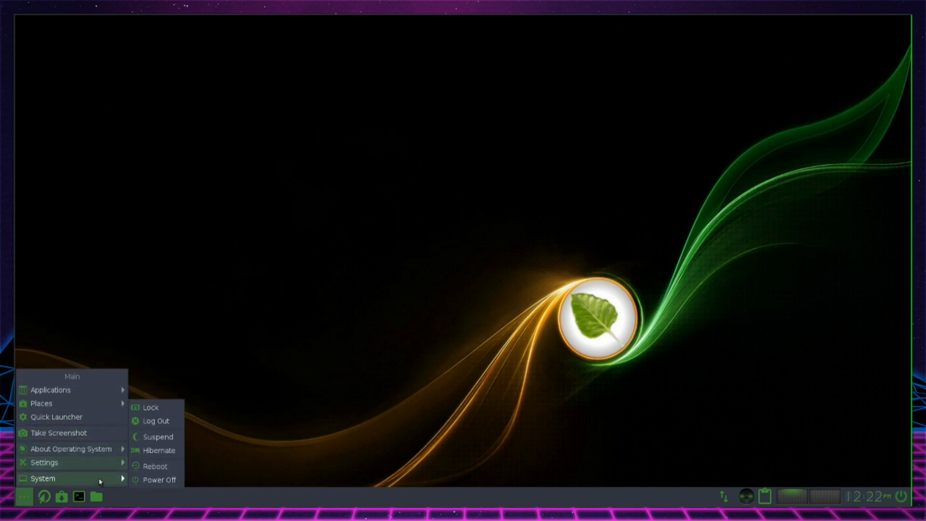
mouse_move(99, 390)
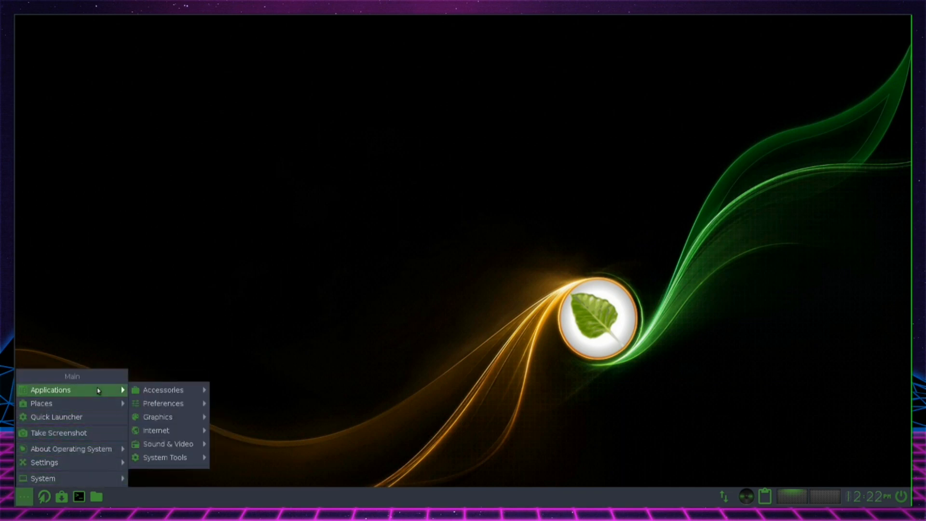
mouse_move(174, 408)
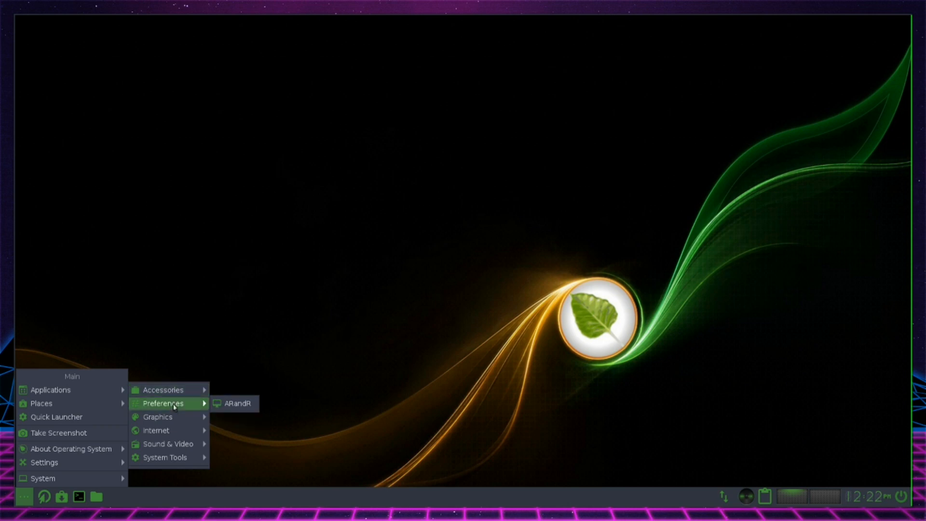
left_click(175, 407)
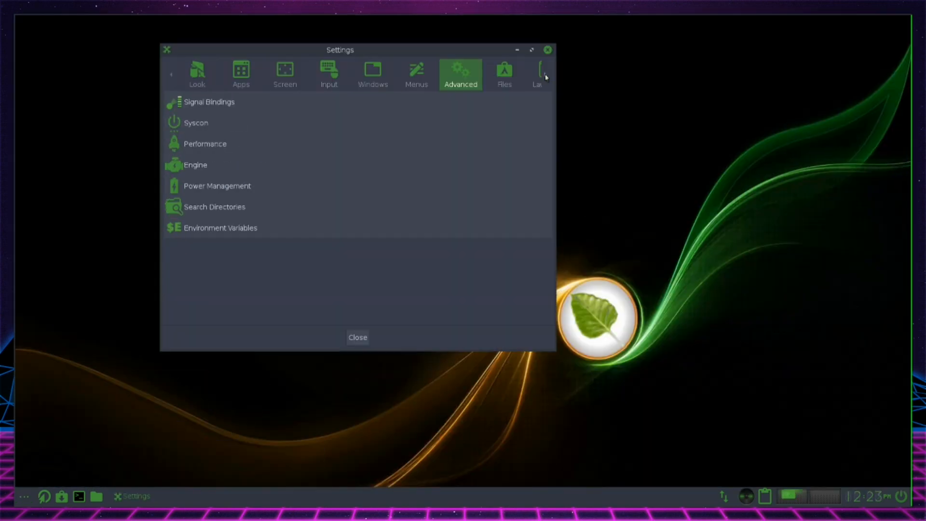
left_click(546, 78)
left_click(546, 77)
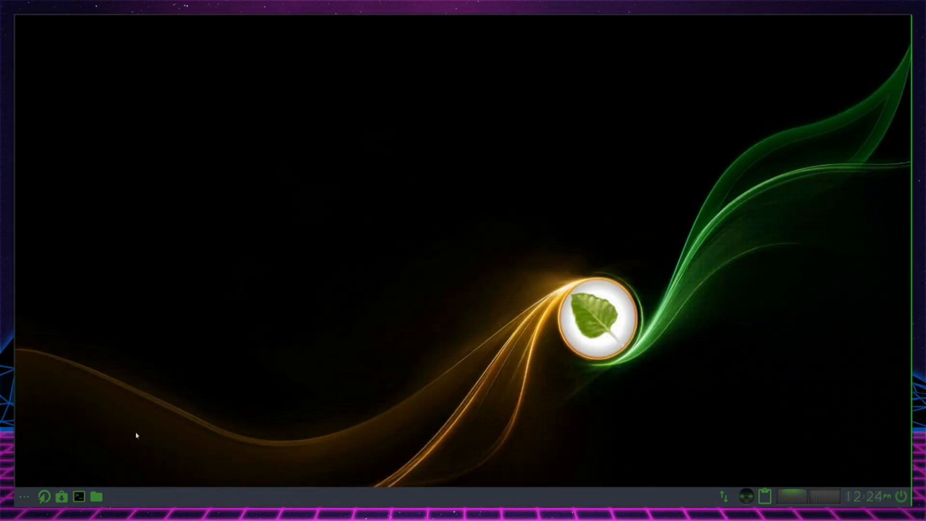
Look through the desktop's context menu down to the System power options, and dismiss it without choosing anything
right_click(551, 197)
key("Down")
key("Down")
key("Down")
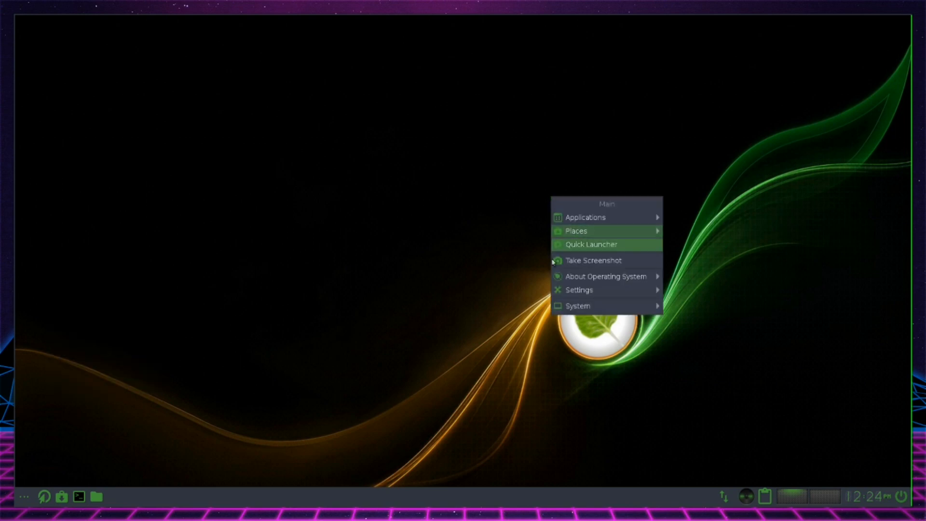
key("Down")
key("Down")
key("Down")
key("Down")
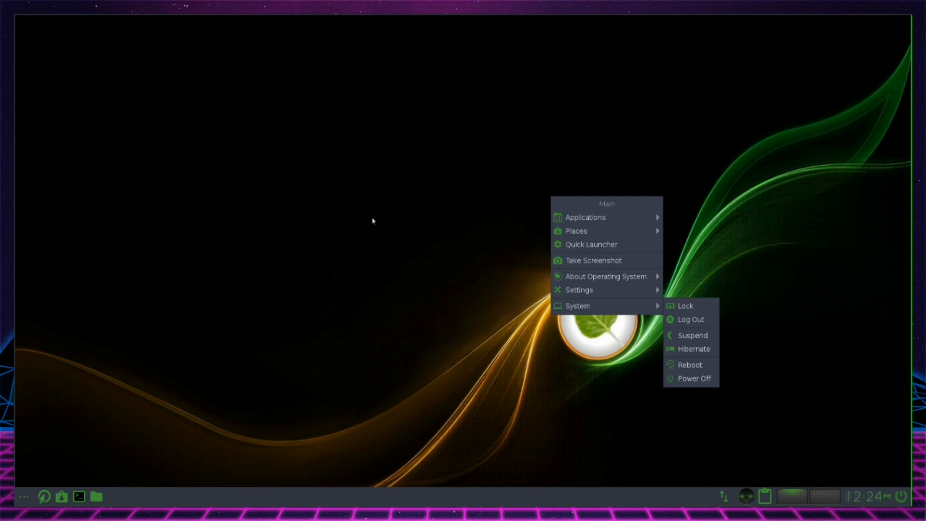
left_click(371, 224)
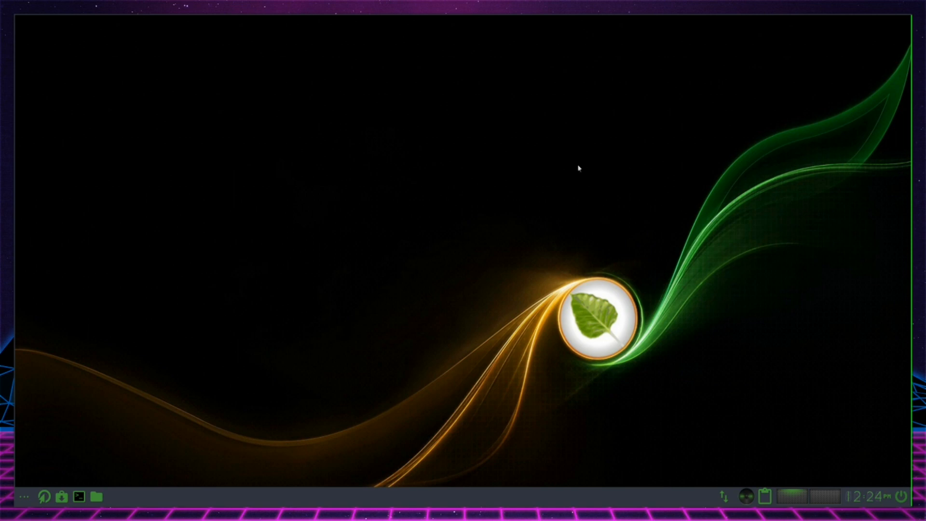
Review the kernel and system details in a new terminal with "uname -a" and screenfetch, and close the terminal
left_click(79, 496)
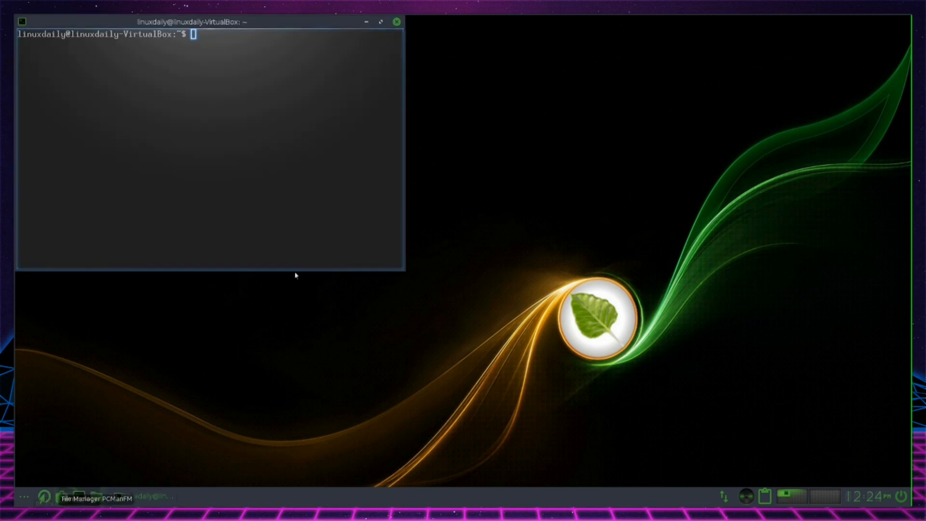
type("uname -a")
key("Return")
type("screenfetch")
key("Return")
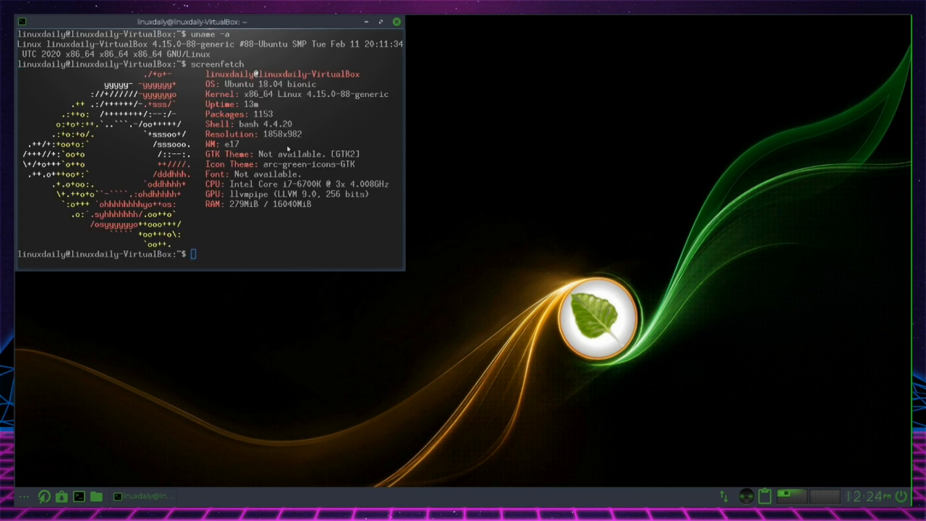
left_click_drag(253, 21, 428, 46)
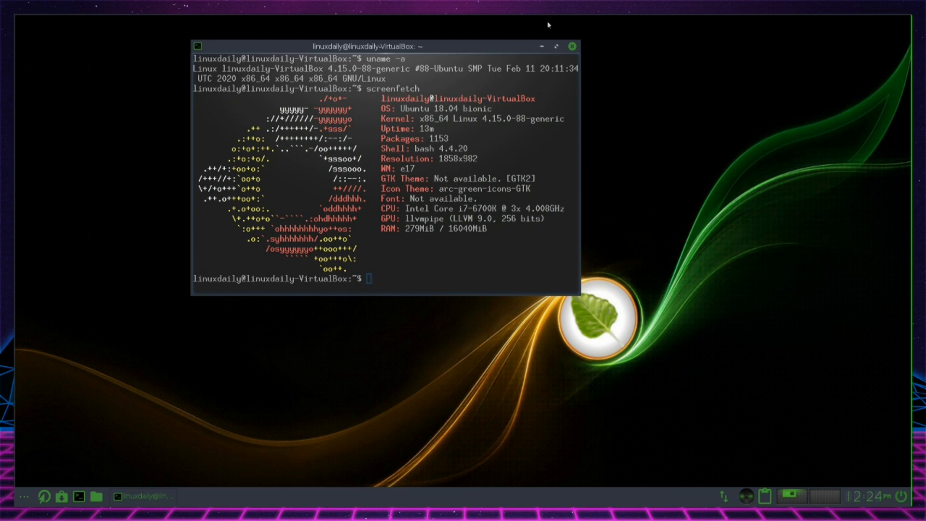
left_click(572, 47)
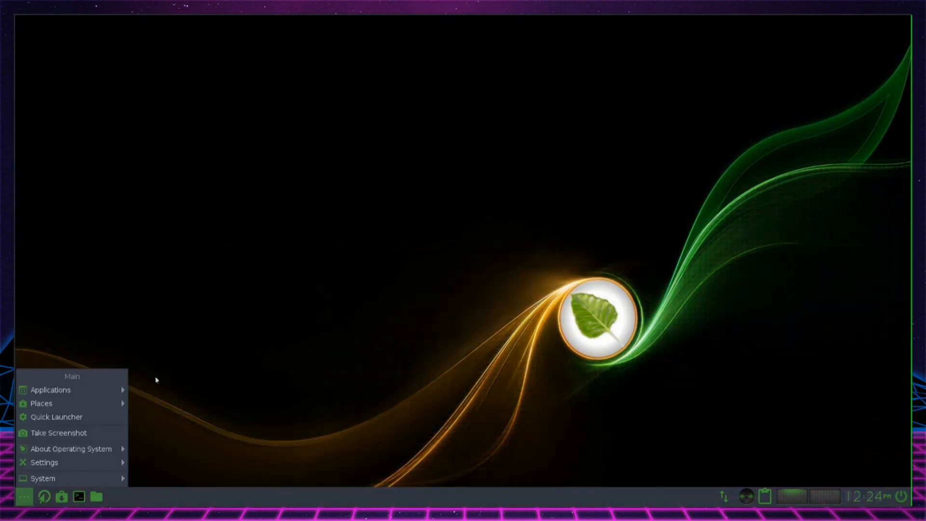
mouse_move(125, 387)
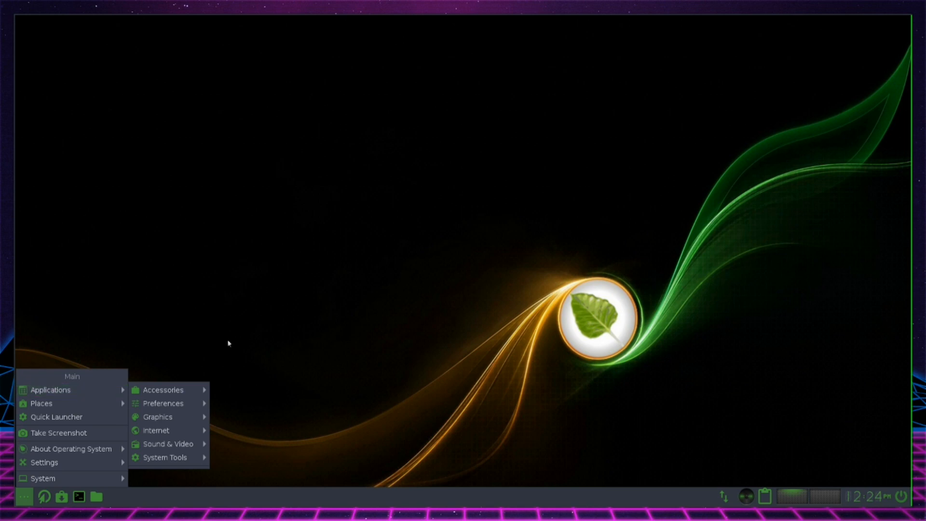
left_click(292, 331)
right_click(317, 166)
left_click(468, 222)
right_click(535, 242)
left_click(460, 184)
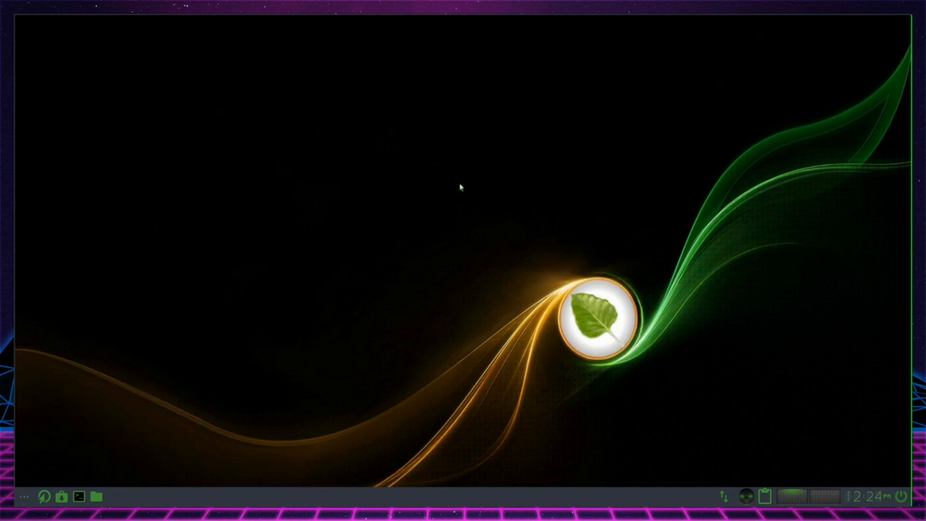
Start installing LibreOffice in a terminal with "sudo apt install libreoffice", entering the account password and accepting the package installation
left_click(80, 495)
type("sudo ap")
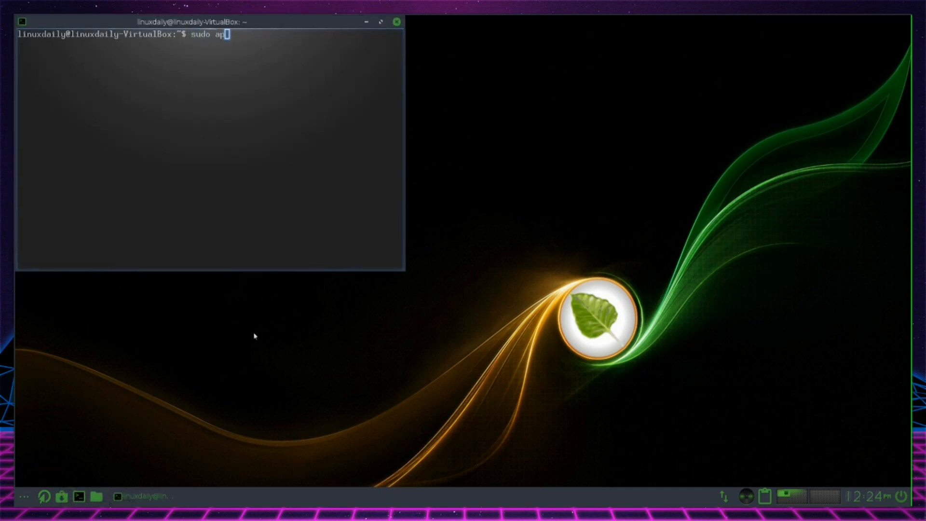
type("t install libreoffice")
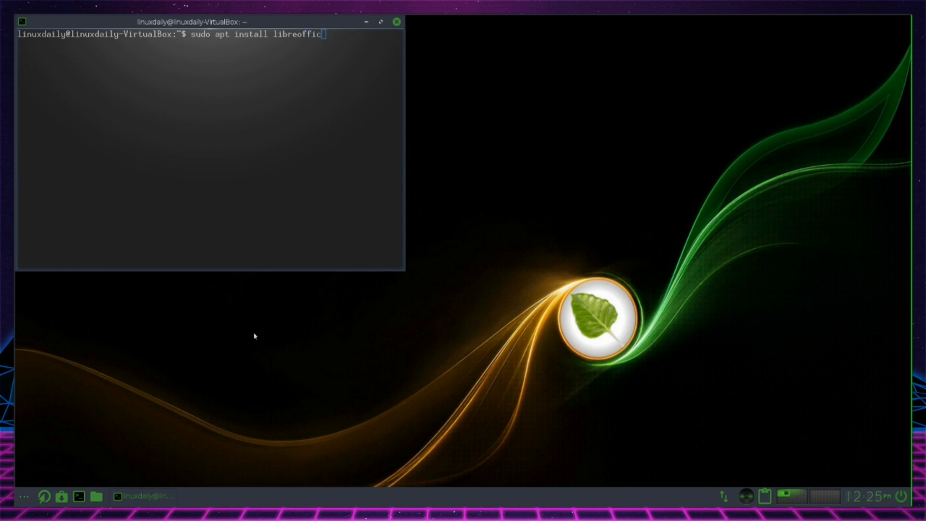
key("Return")
key("Return")
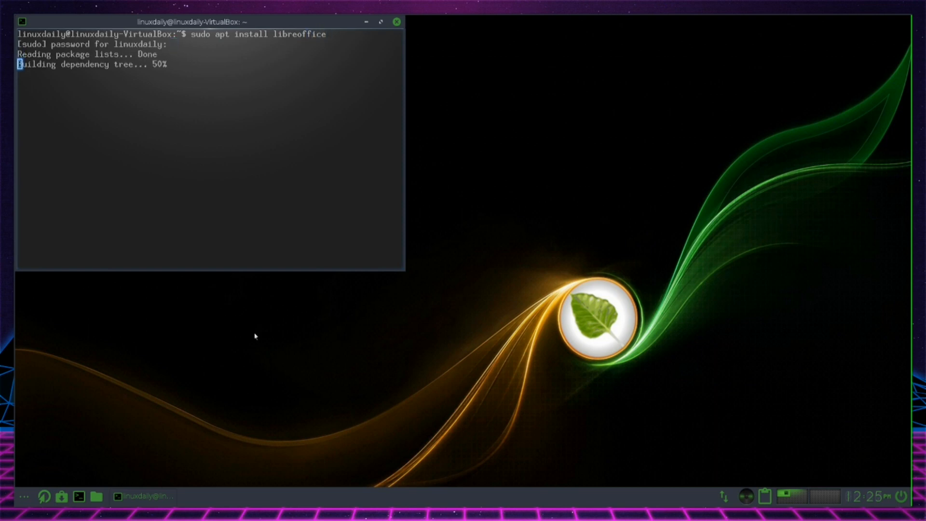
key("Return")
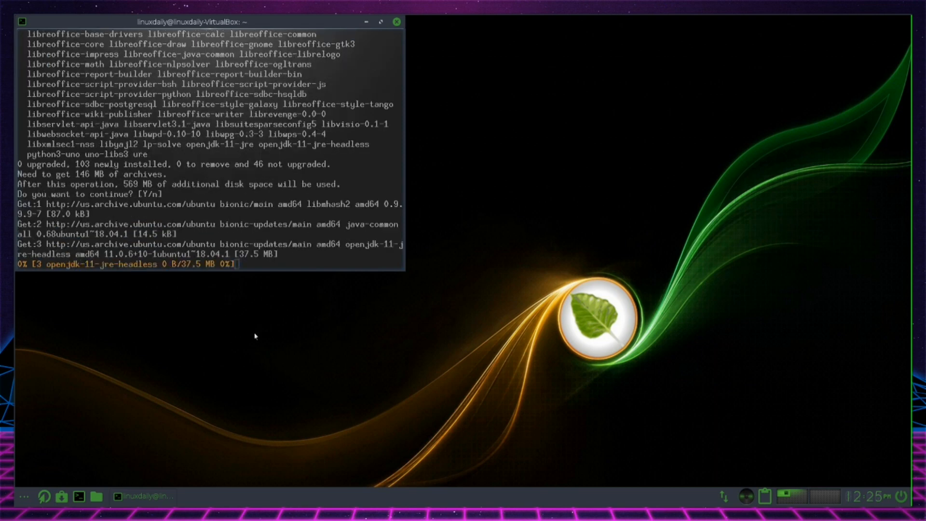
Move the terminal window toward the middle of the desktop
left_click_drag(267, 24, 384, 34)
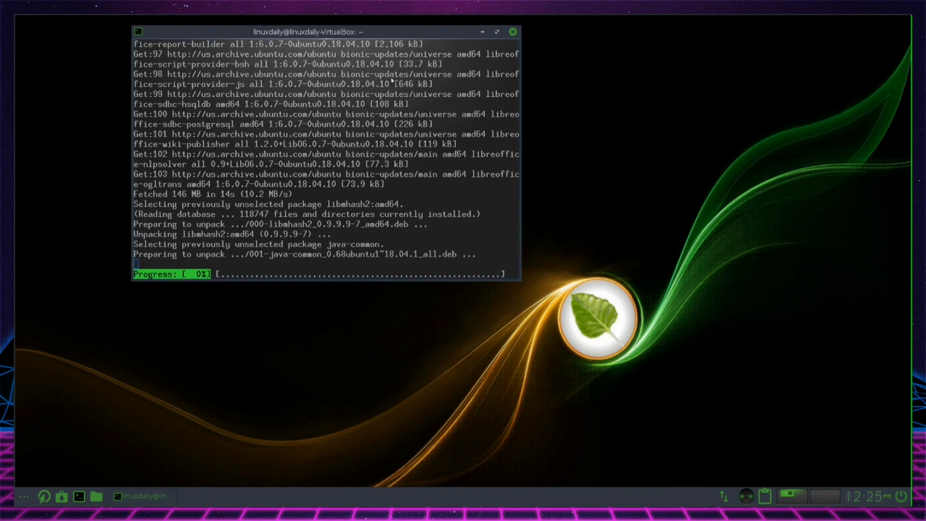
left_click_drag(372, 35, 415, 55)
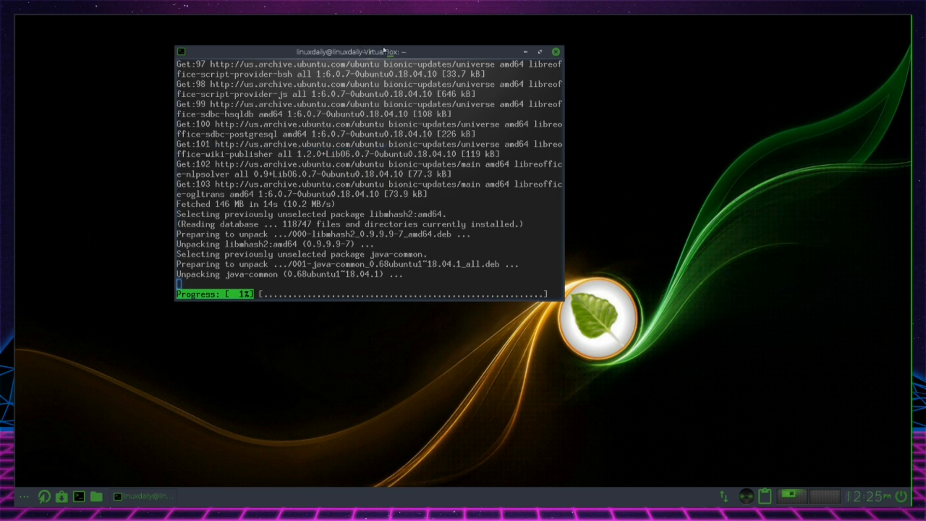
left_click_drag(434, 58, 509, 64)
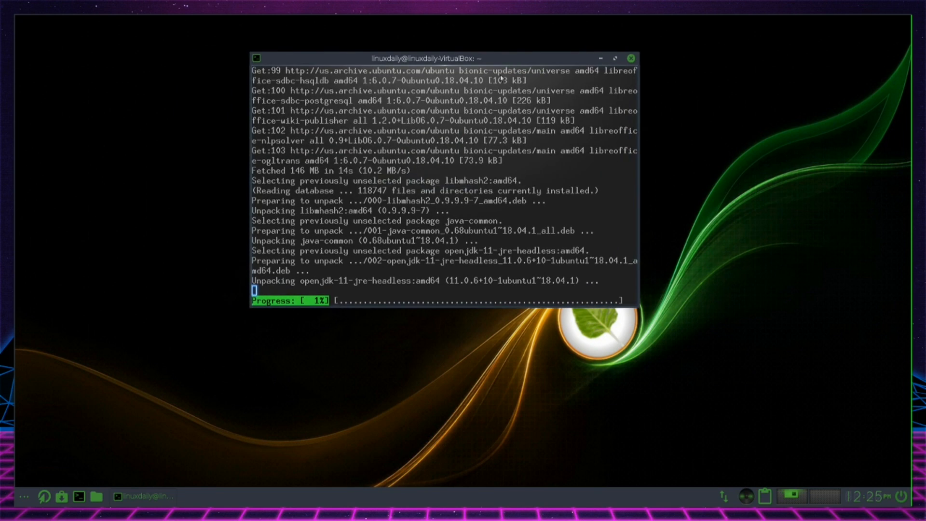